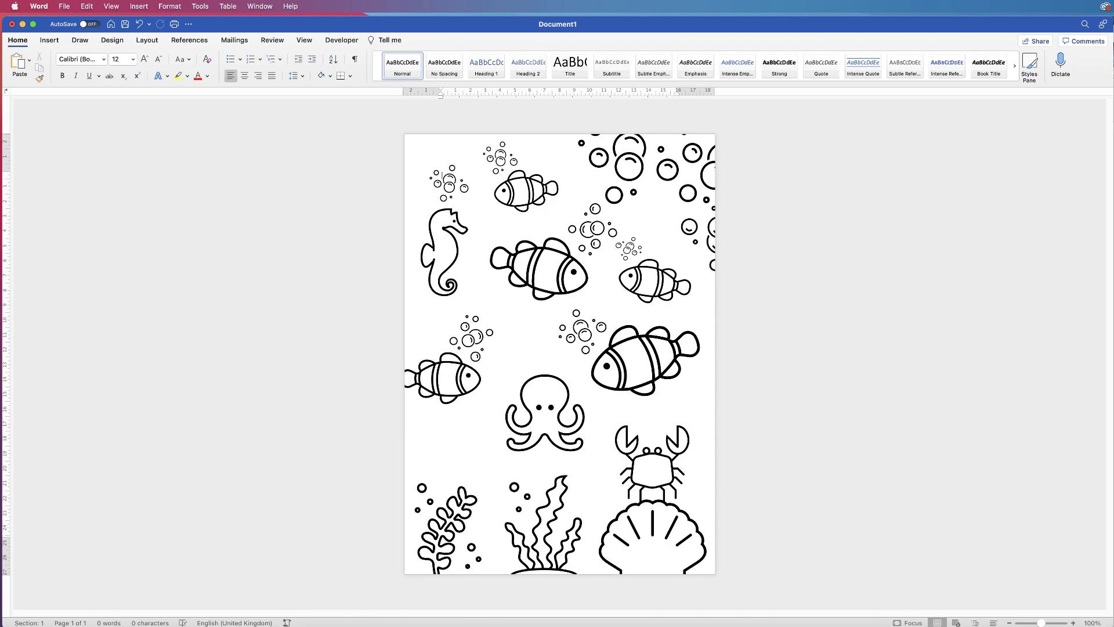
Start a blank new document and bring up the stock icon library from Insert.
key("super+n")
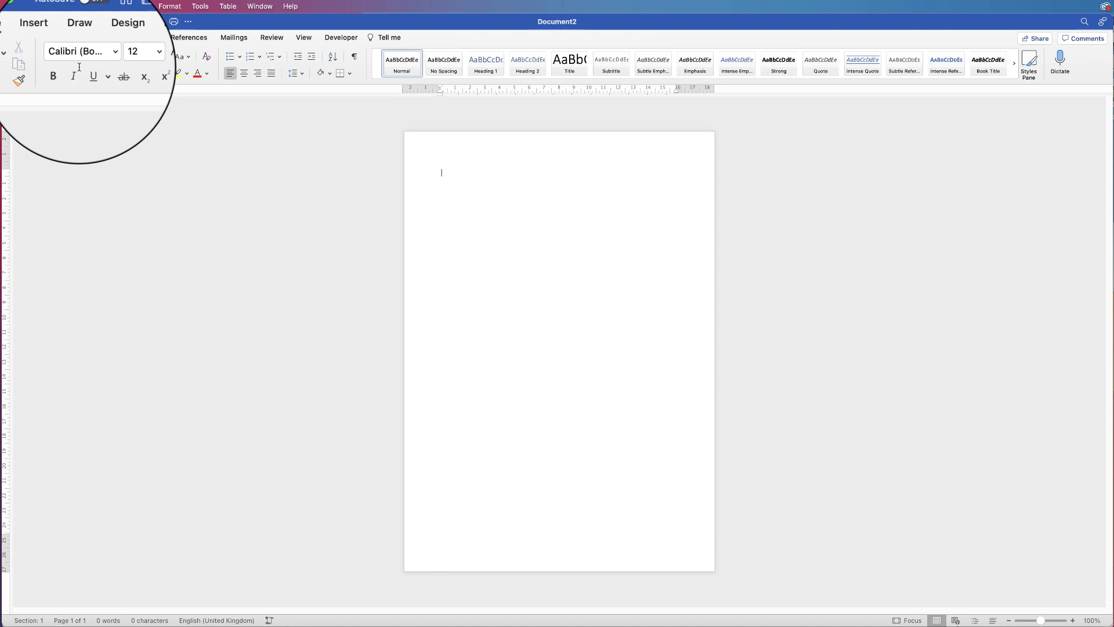
left_click(57, 39)
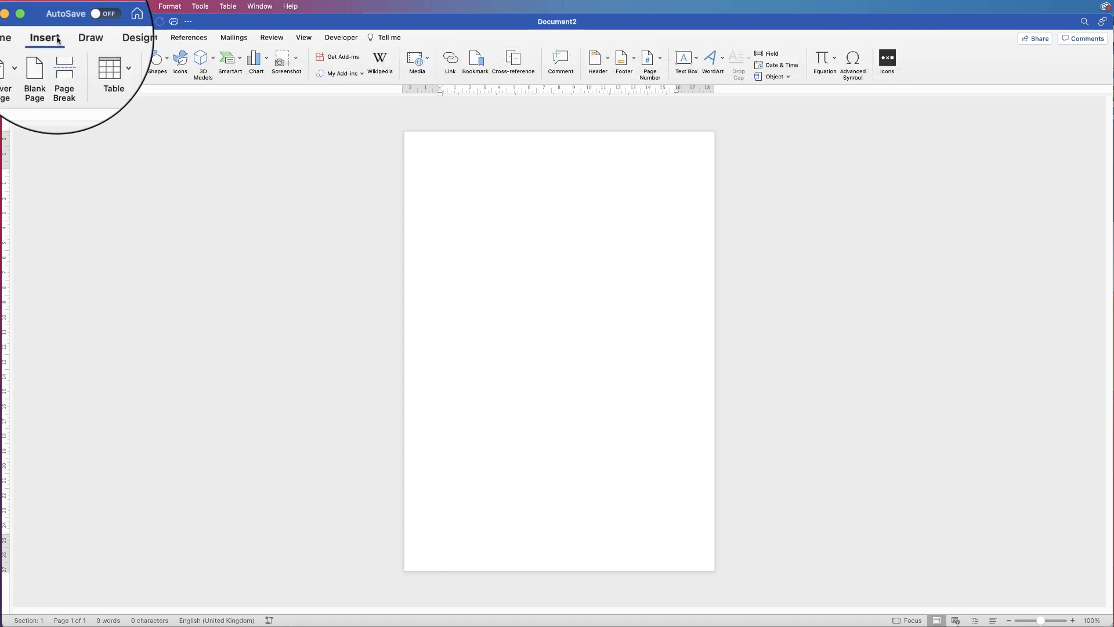
left_click(180, 63)
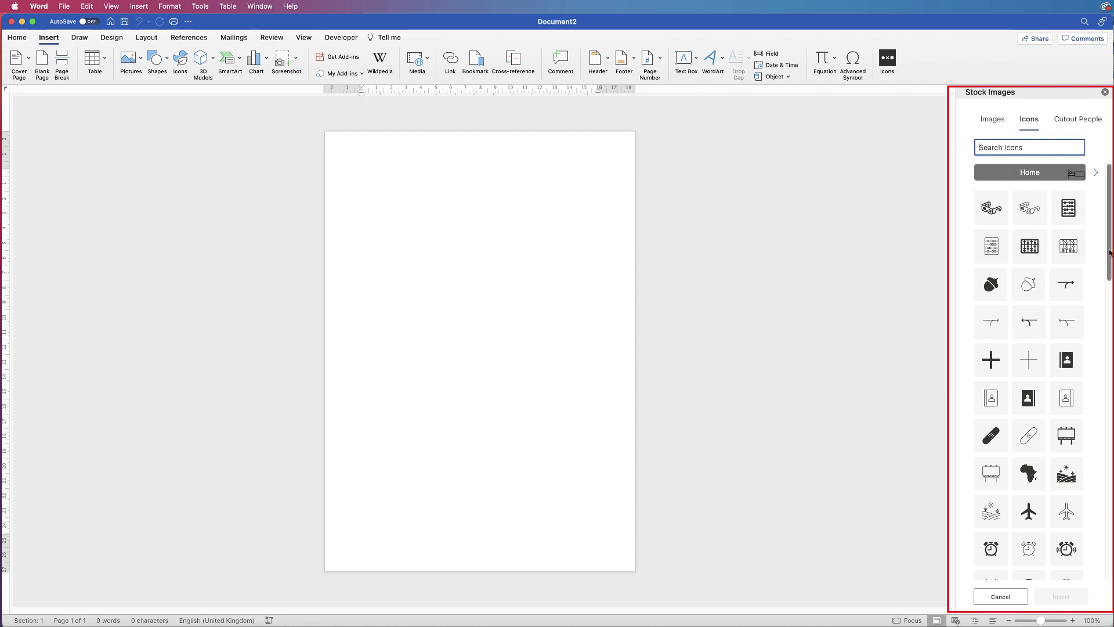
mouse_move(1111, 253)
left_mouse_down()
mouse_move(1086, 450)
mouse_move(1111, 234)
left_mouse_up()
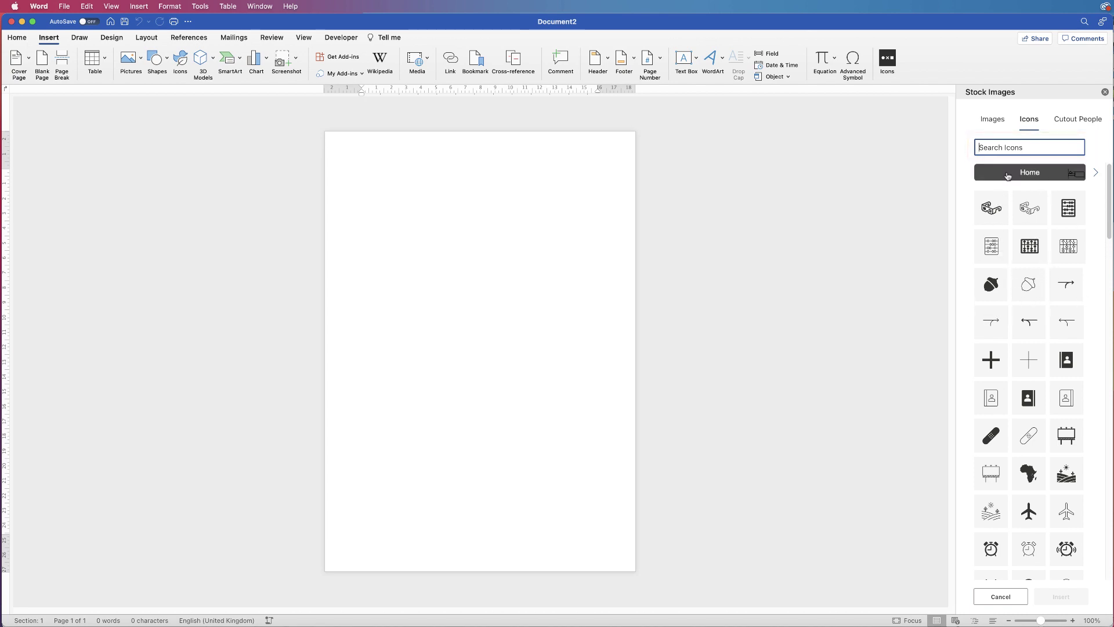
type("sea")
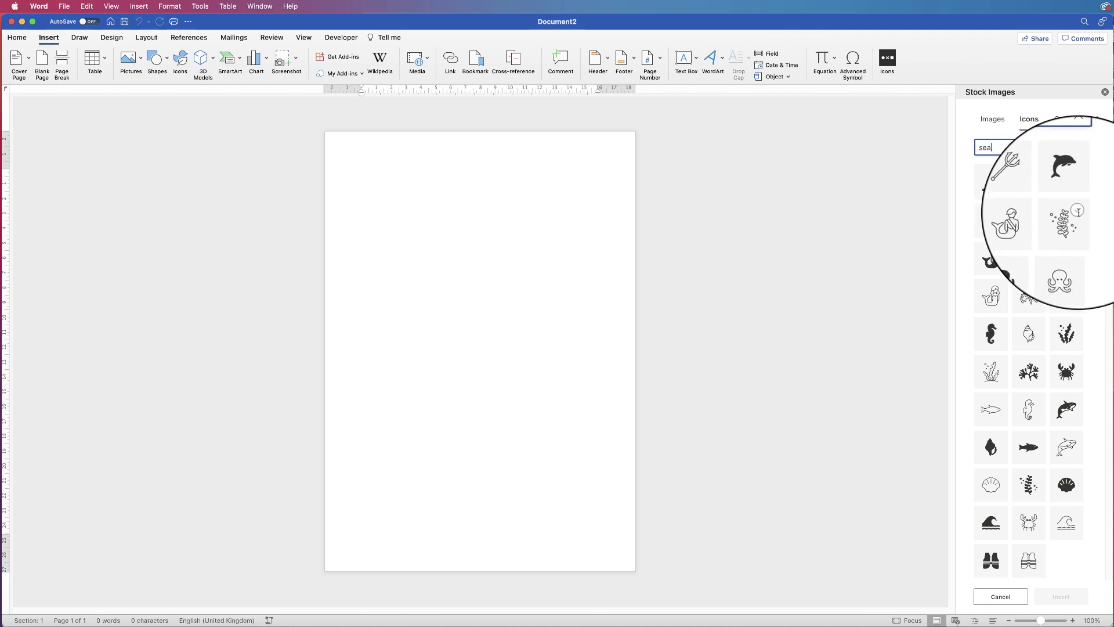
Insert the seaweed-with-bubbles stock icon onto the blank page.
left_click(1078, 211)
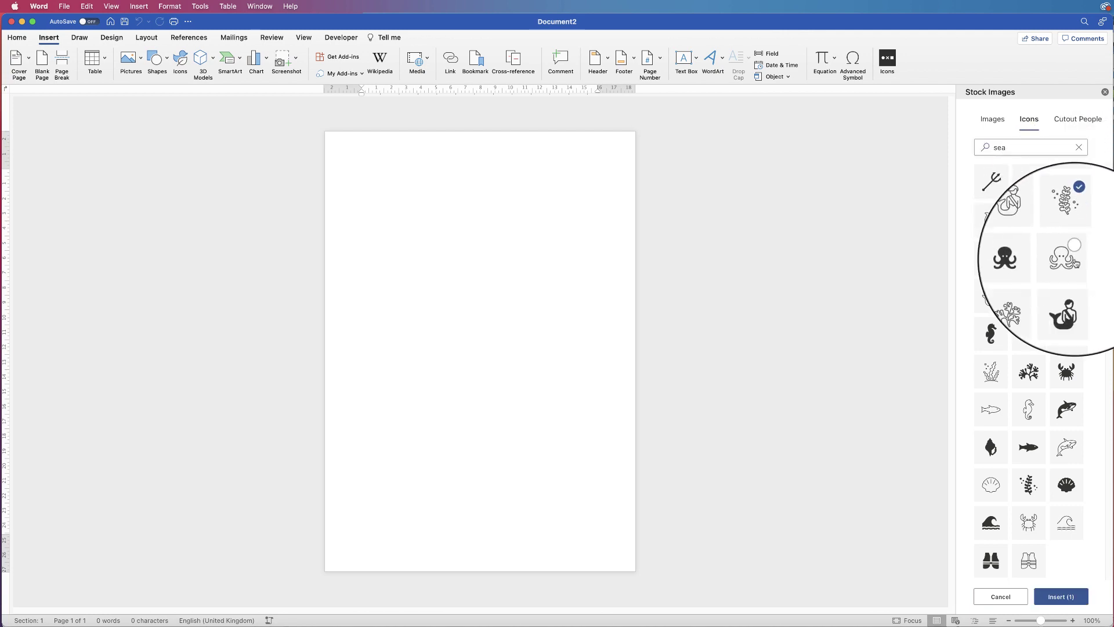
left_click(1058, 598)
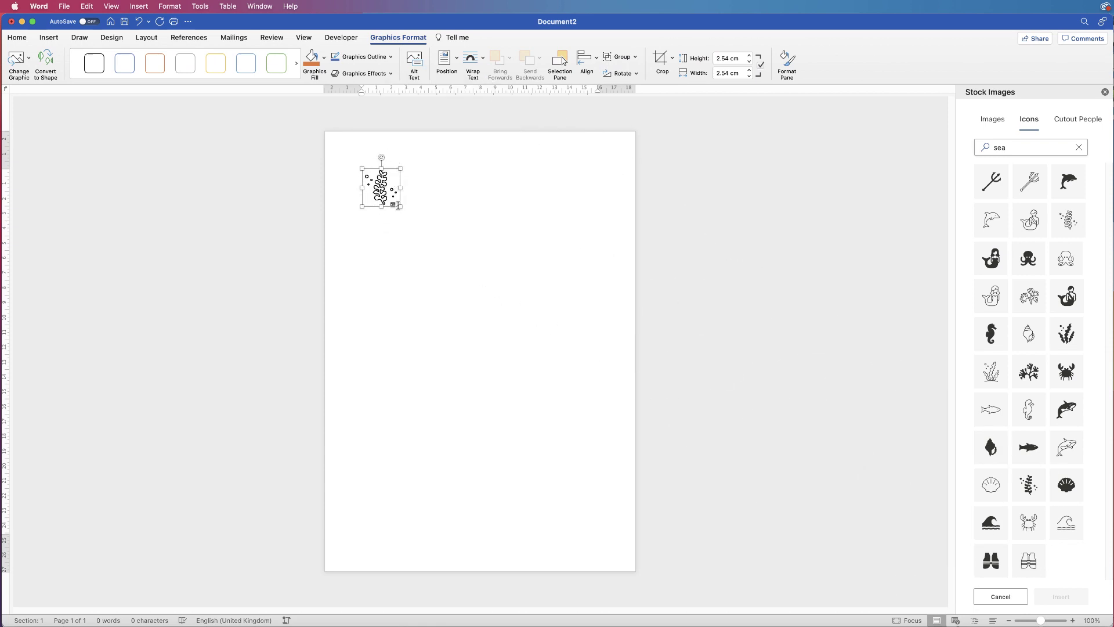
left_click_drag(389, 171, 394, 179)
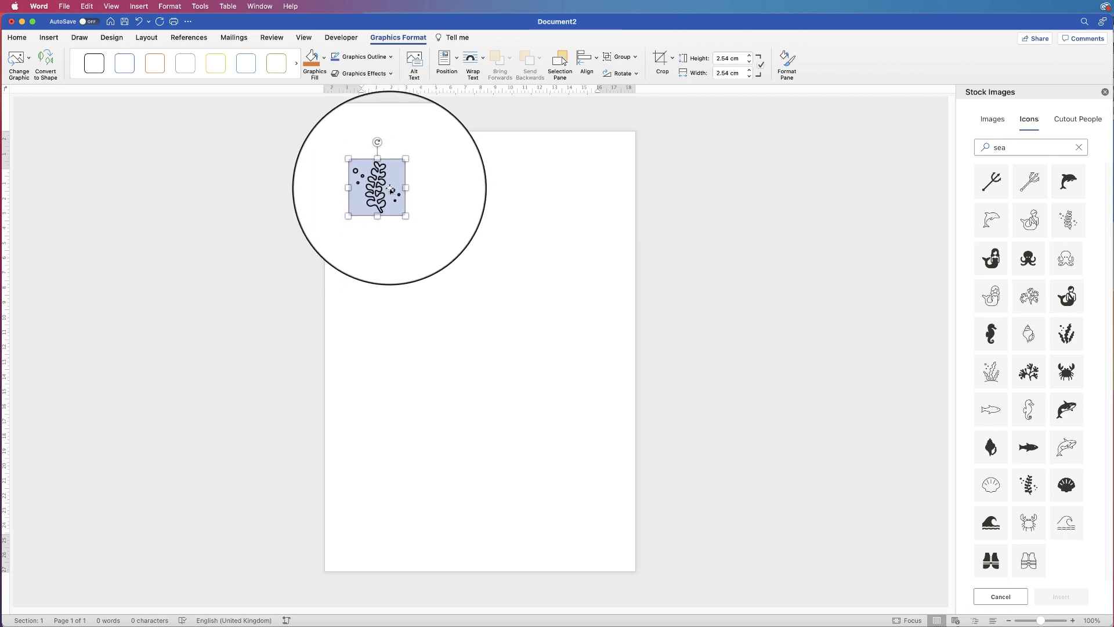
Set the seaweed icon's text wrapping to In Front of Text.
left_click(470, 59)
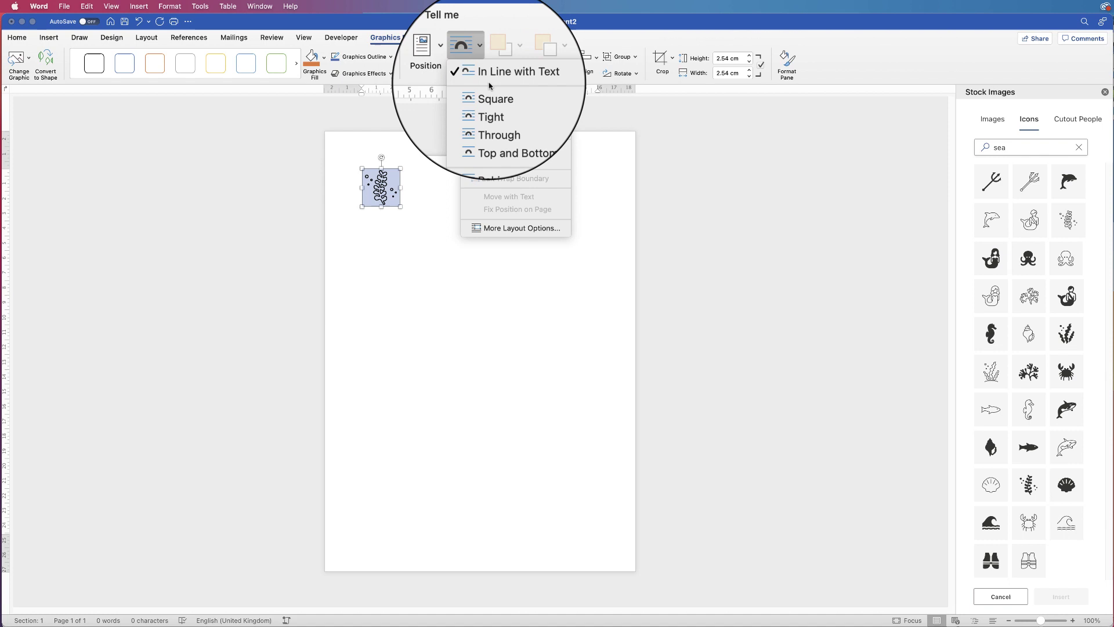
left_click(503, 165)
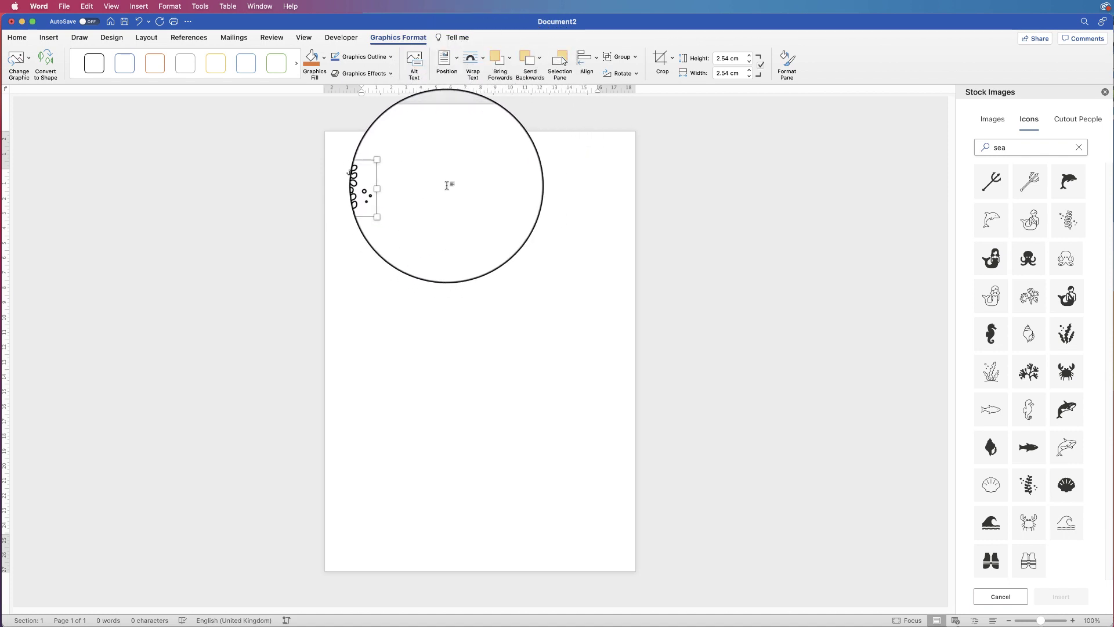
right_click(383, 183)
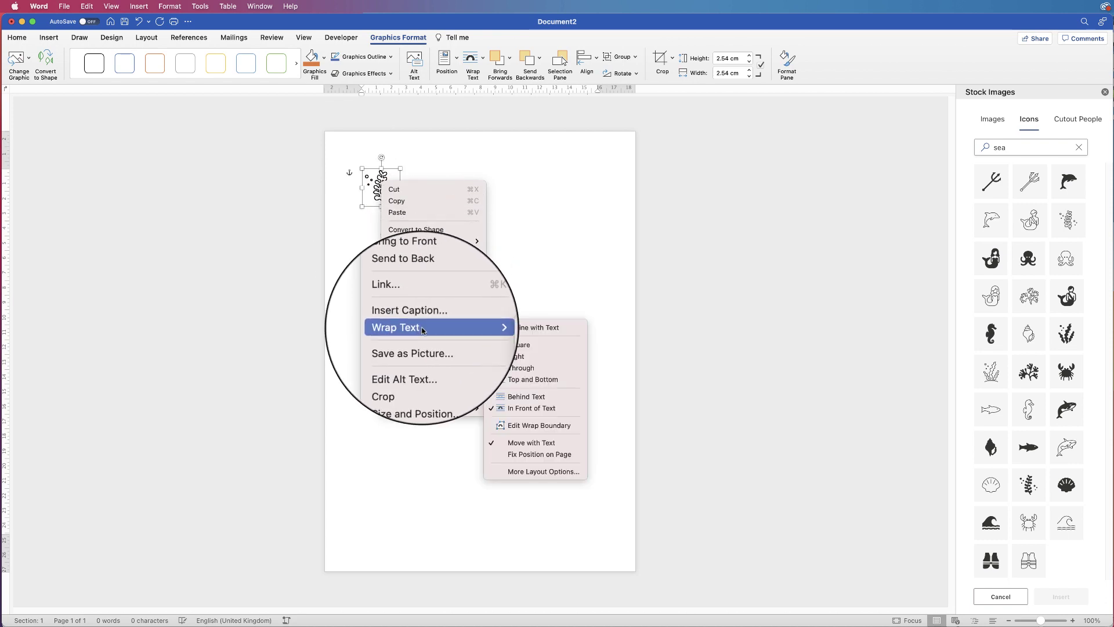
mouse_move(404, 328)
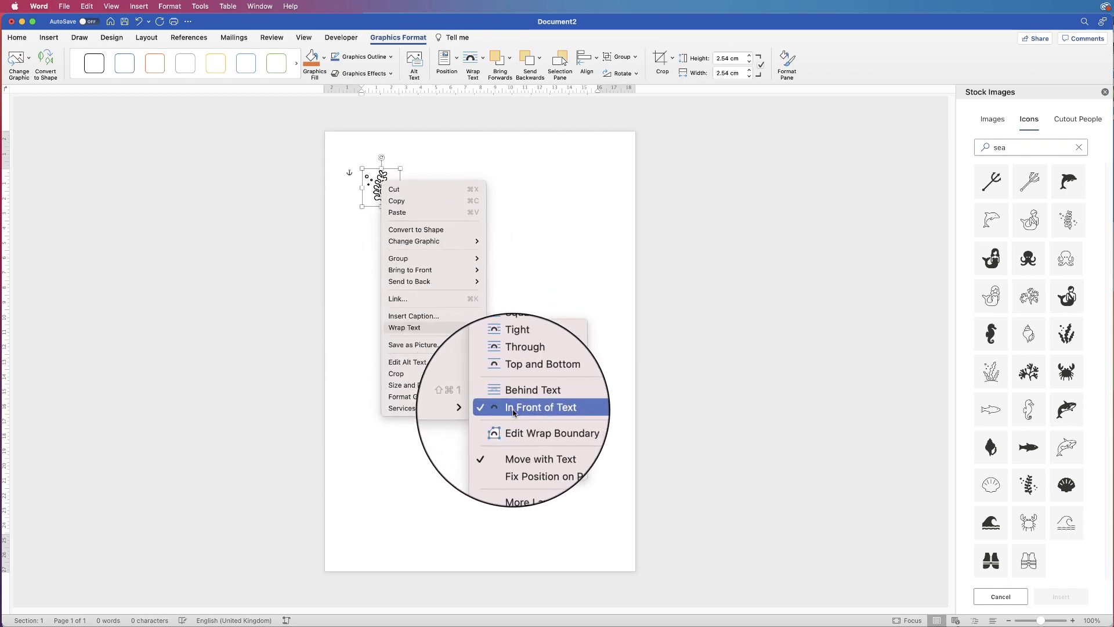
left_click(508, 278)
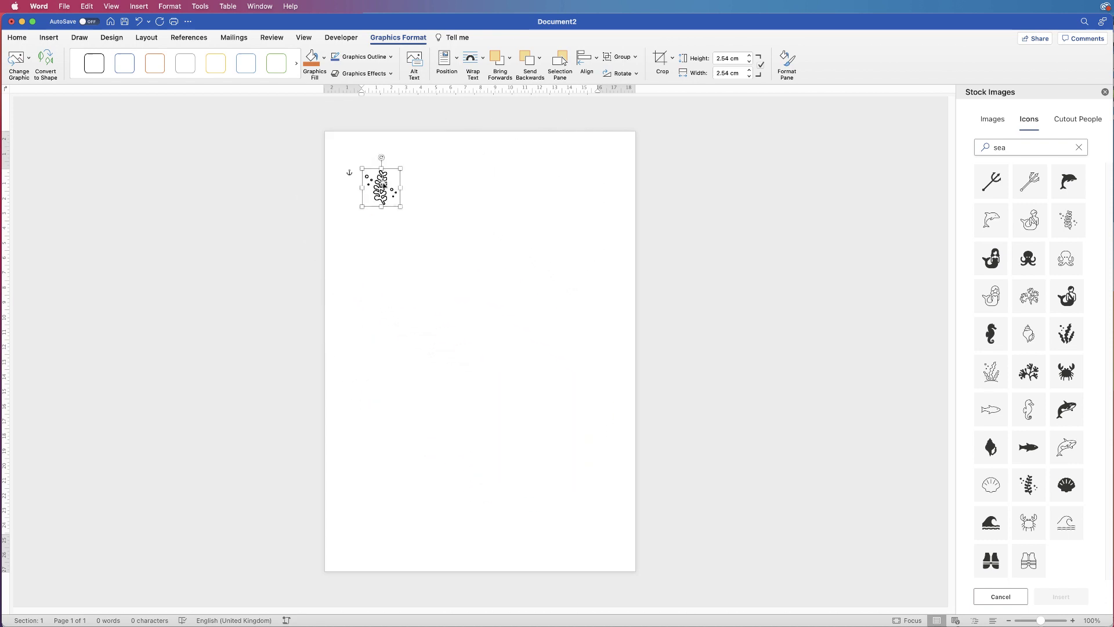
Move the seaweed to the bottom-left corner, enlarge it, undo one oversized resize, and tilt it slightly.
mouse_move(384, 187)
left_mouse_down()
mouse_move(389, 269)
mouse_move(460, 259)
mouse_move(551, 376)
left_mouse_up()
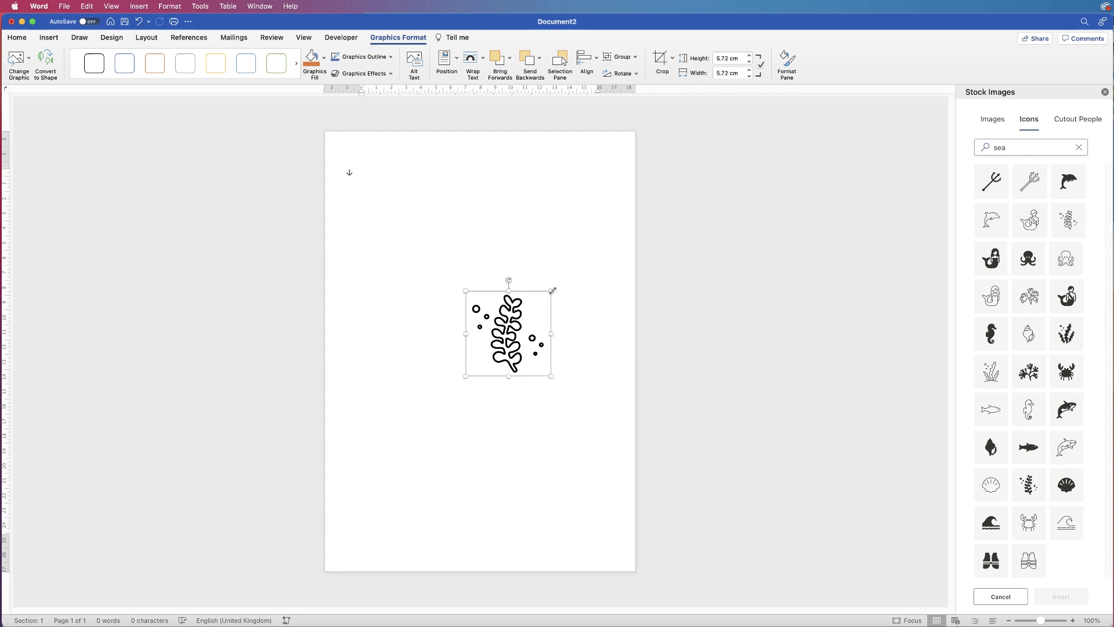
mouse_move(551, 291)
left_mouse_down()
mouse_move(520, 323)
mouse_move(490, 328)
left_mouse_up()
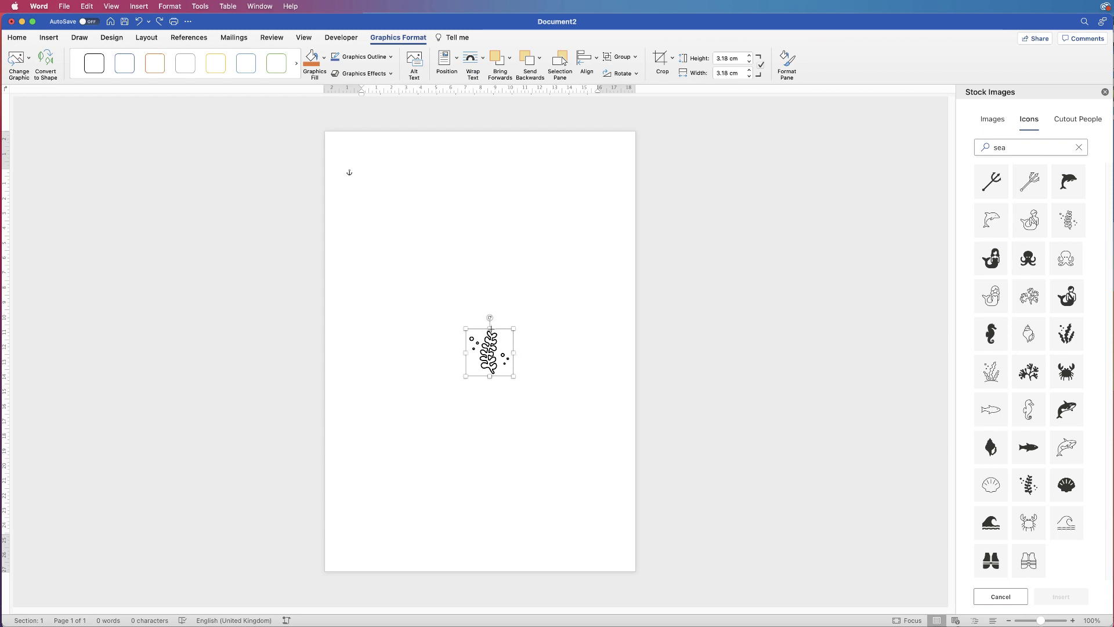
left_click_drag(490, 328, 490, 262)
left_click_drag(513, 319, 577, 320)
key("ctrl+z")
key("ctrl+z")
key("ctrl+z")
left_click_drag(488, 353, 365, 545)
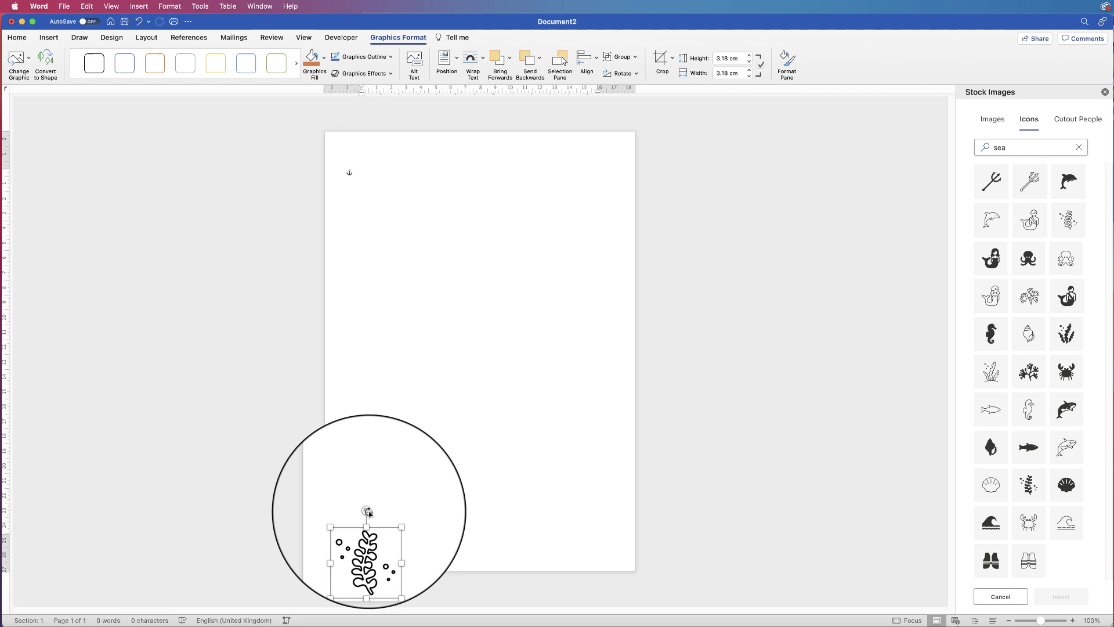
mouse_move(366, 510)
left_mouse_down()
mouse_move(422, 526)
mouse_move(369, 494)
mouse_move(420, 494)
mouse_move(375, 497)
mouse_move(385, 486)
mouse_move(370, 516)
left_mouse_up()
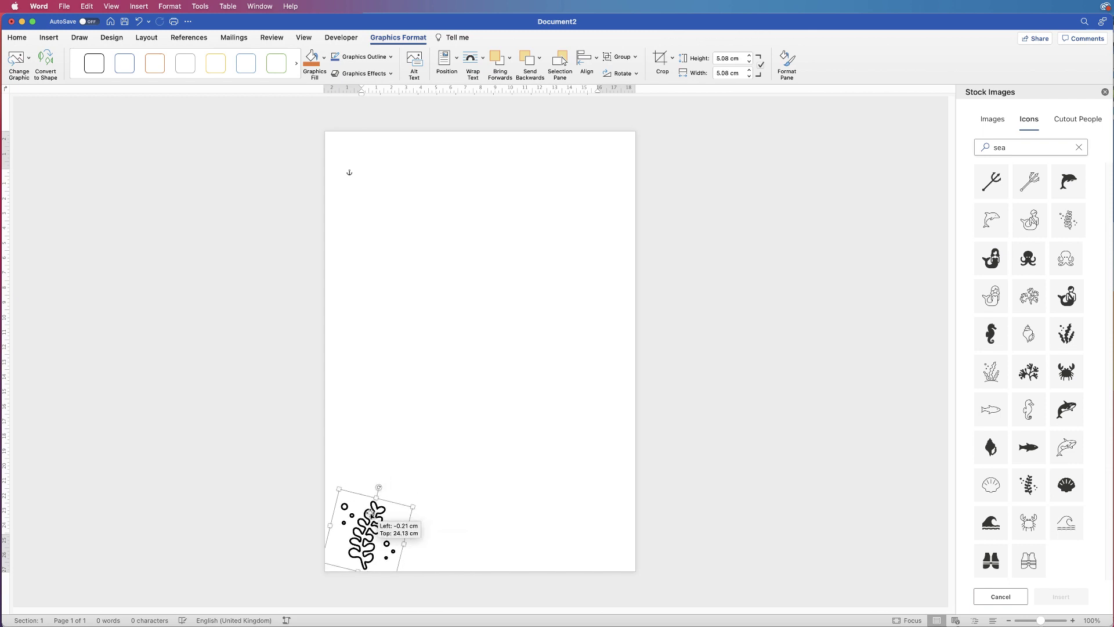
left_click(479, 483)
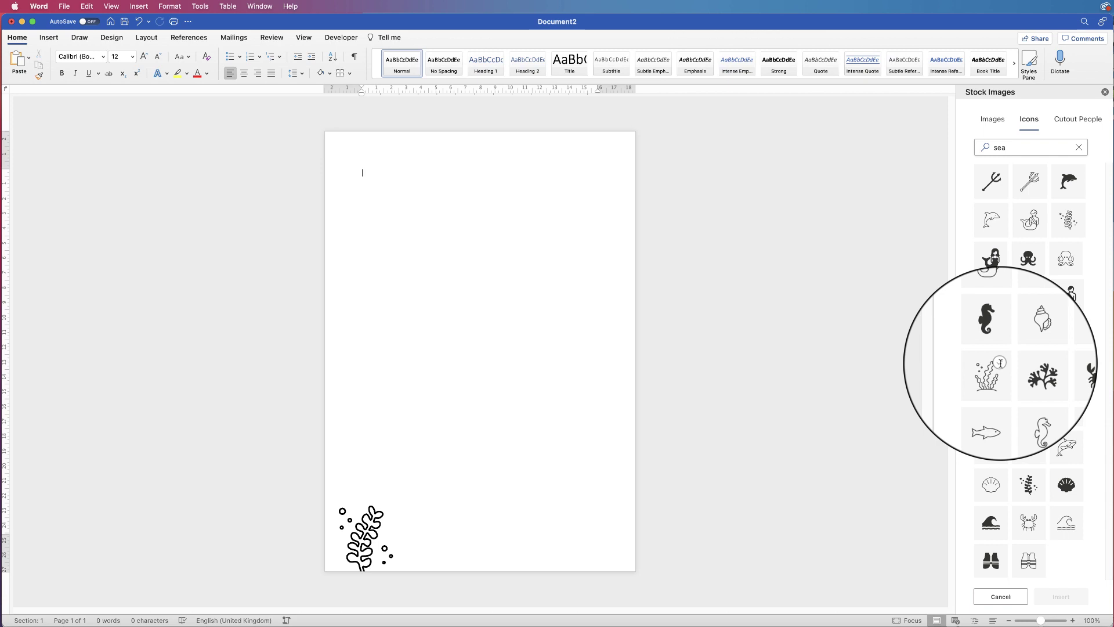
Insert the coral, sea creature, crab and octopus outline icons together onto the page.
left_click(993, 381)
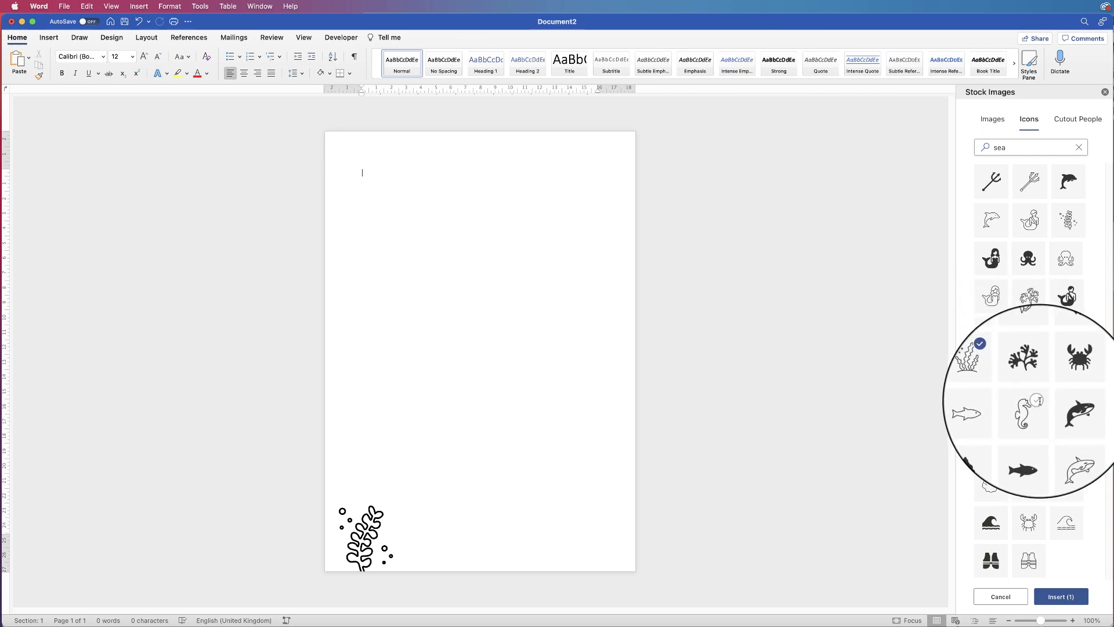
left_click(997, 481)
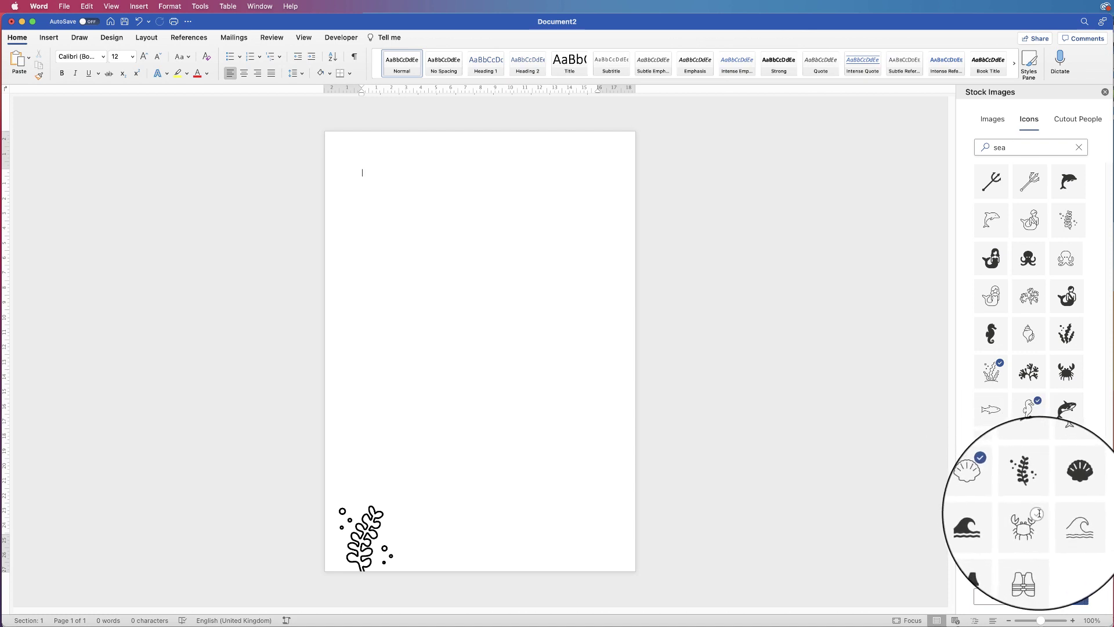
left_click(1038, 511)
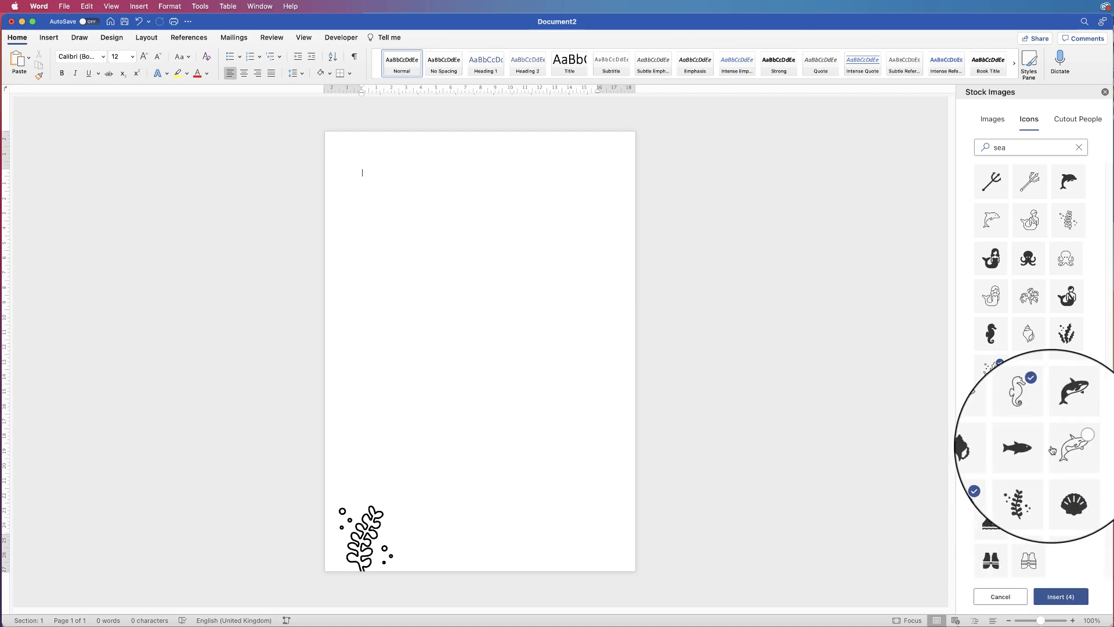
left_click(1073, 250)
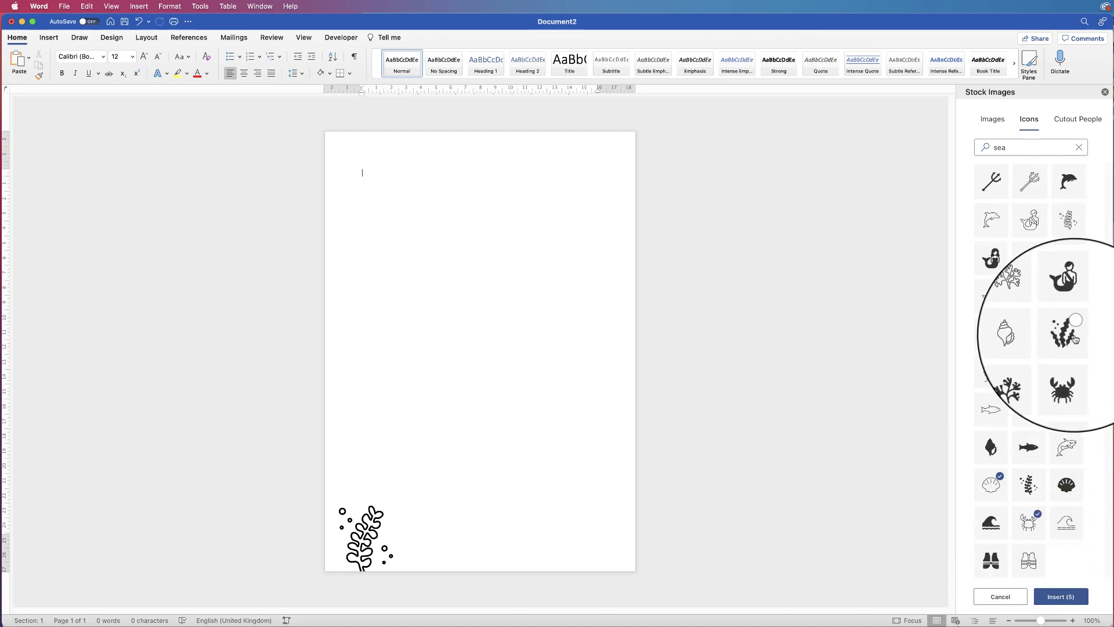
left_click(1061, 596)
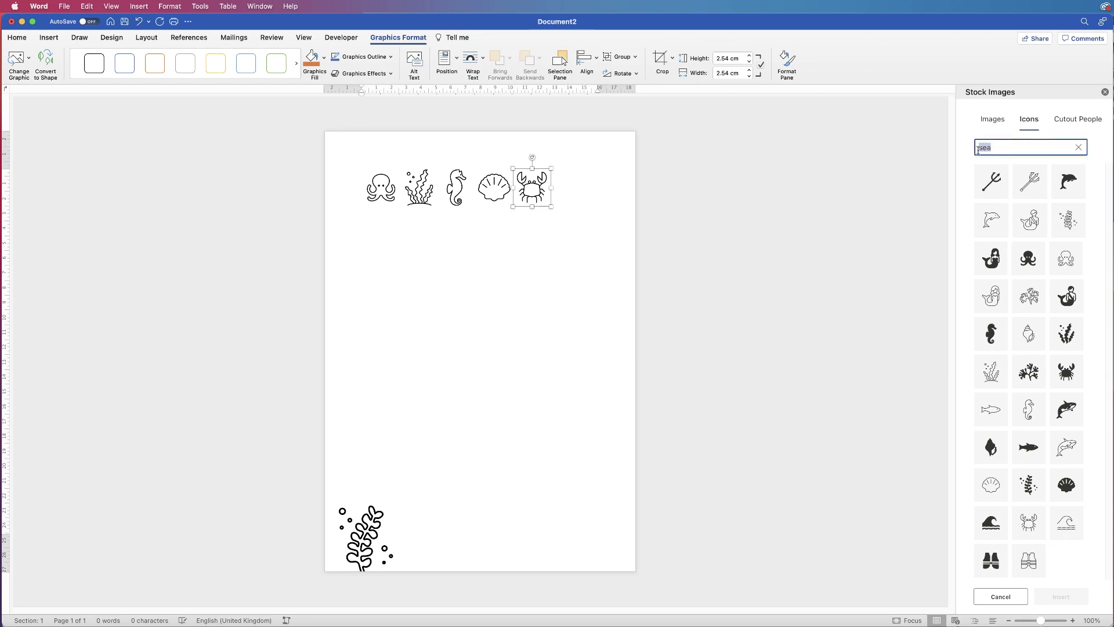
left_click(1031, 147)
type("s")
Search again and insert the clownfish icon onto the page.
key("BackSpace")
type("fish")
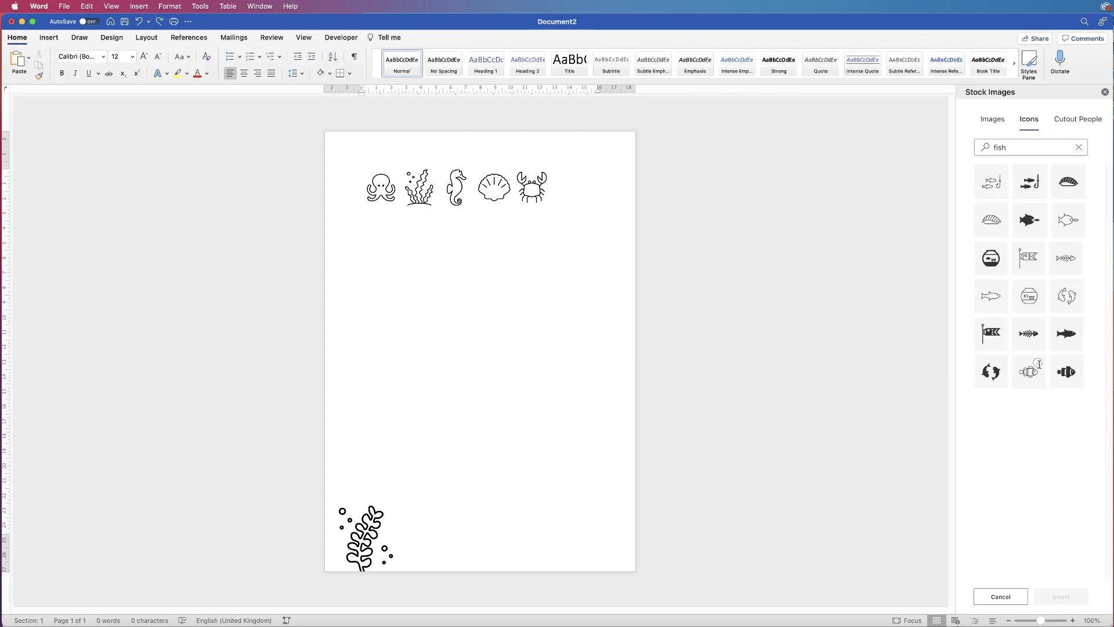
left_click(1029, 371)
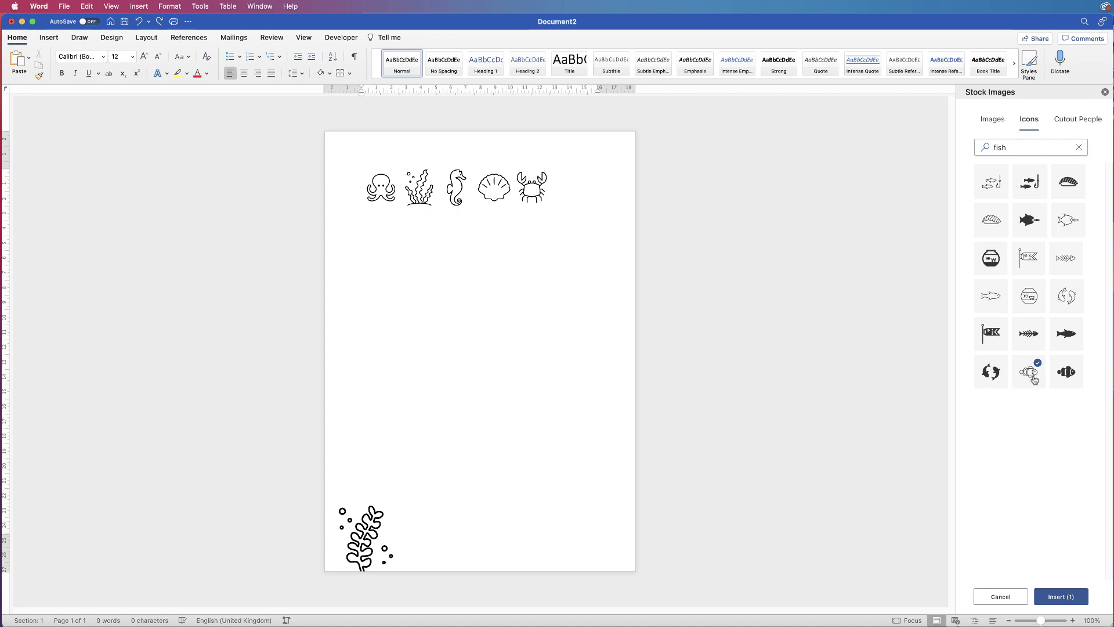
left_click(1059, 597)
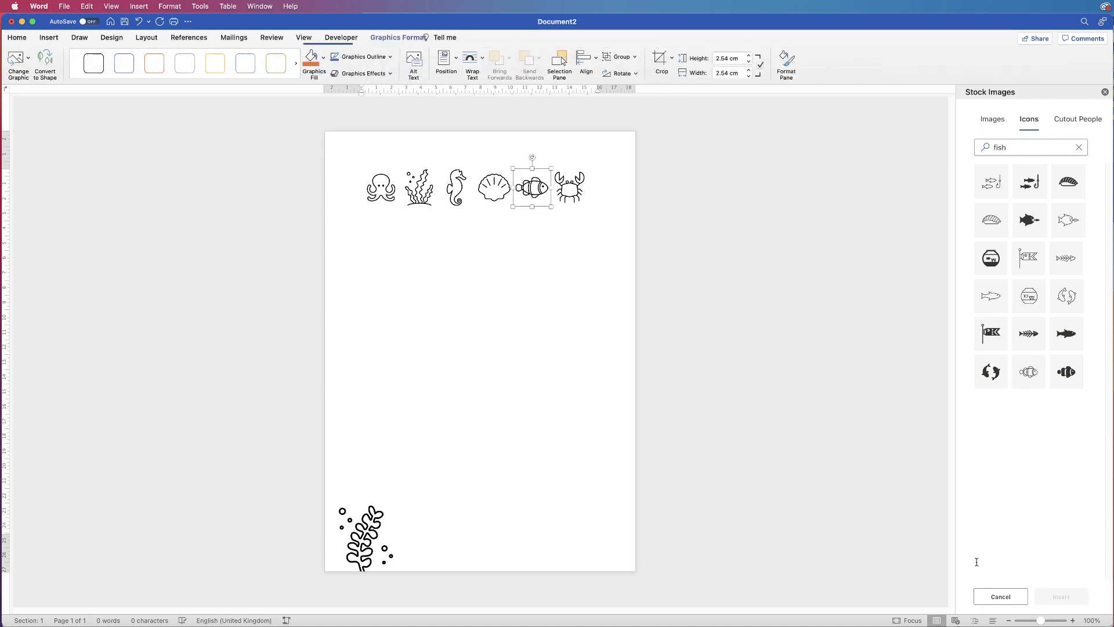
Set the octopus and the next stacked icon to float in front of text.
right_click(382, 188)
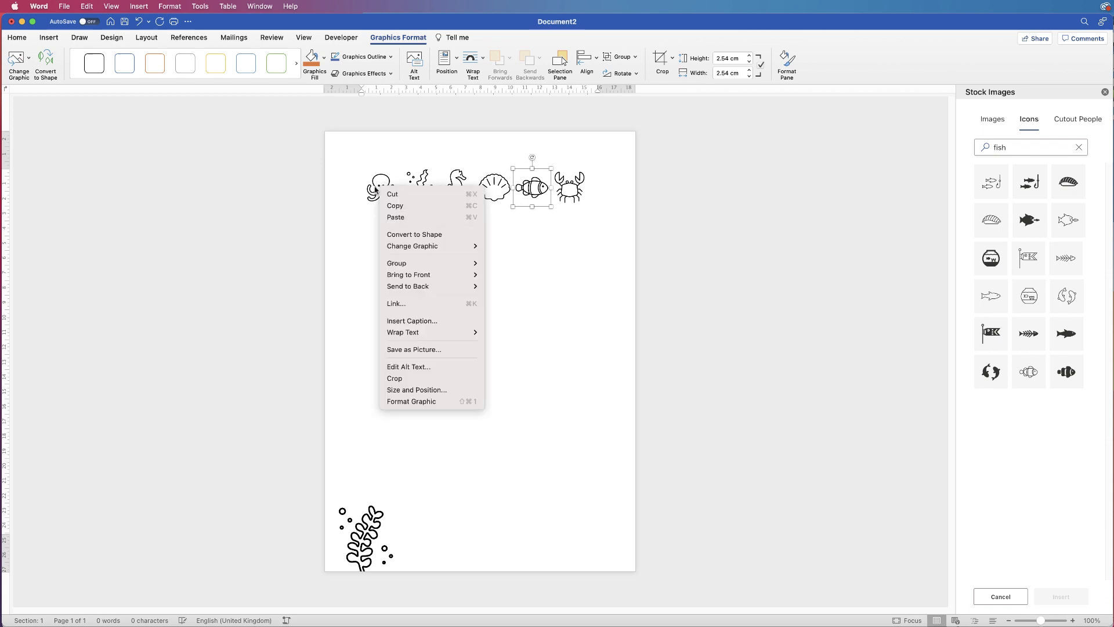
left_click(376, 189)
right_click(377, 189)
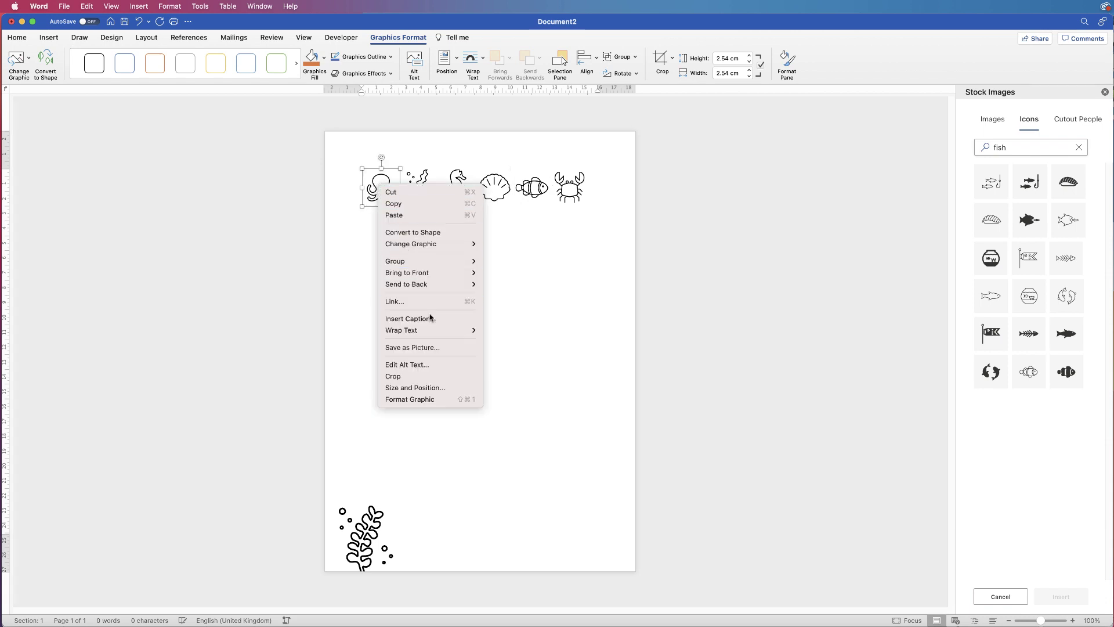
mouse_move(402, 330)
left_click(523, 411)
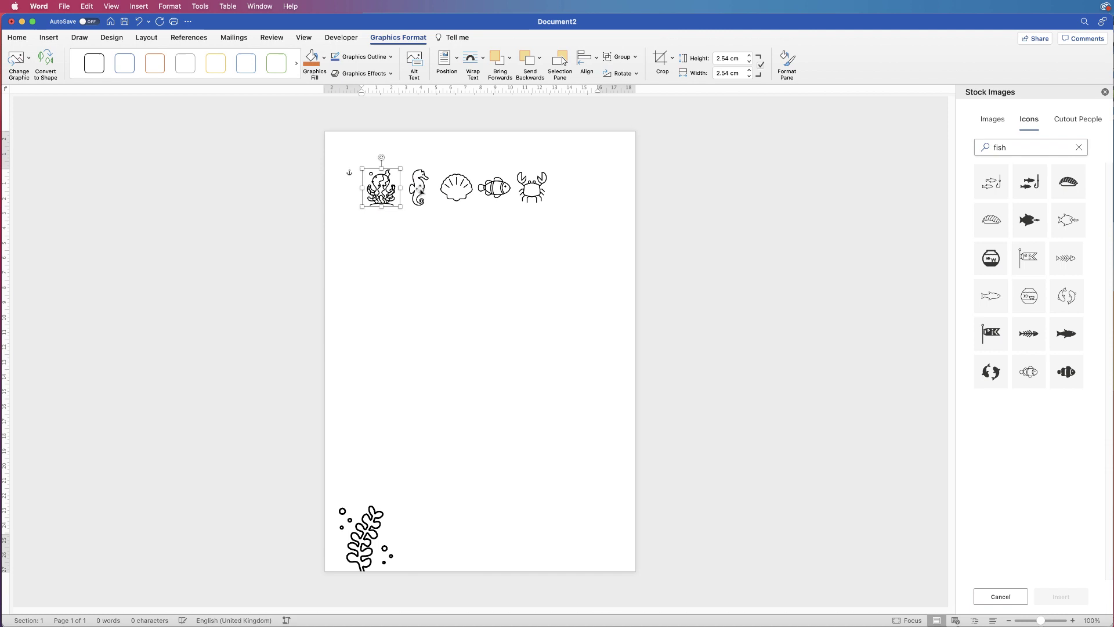
right_click(377, 184)
left_click(522, 416)
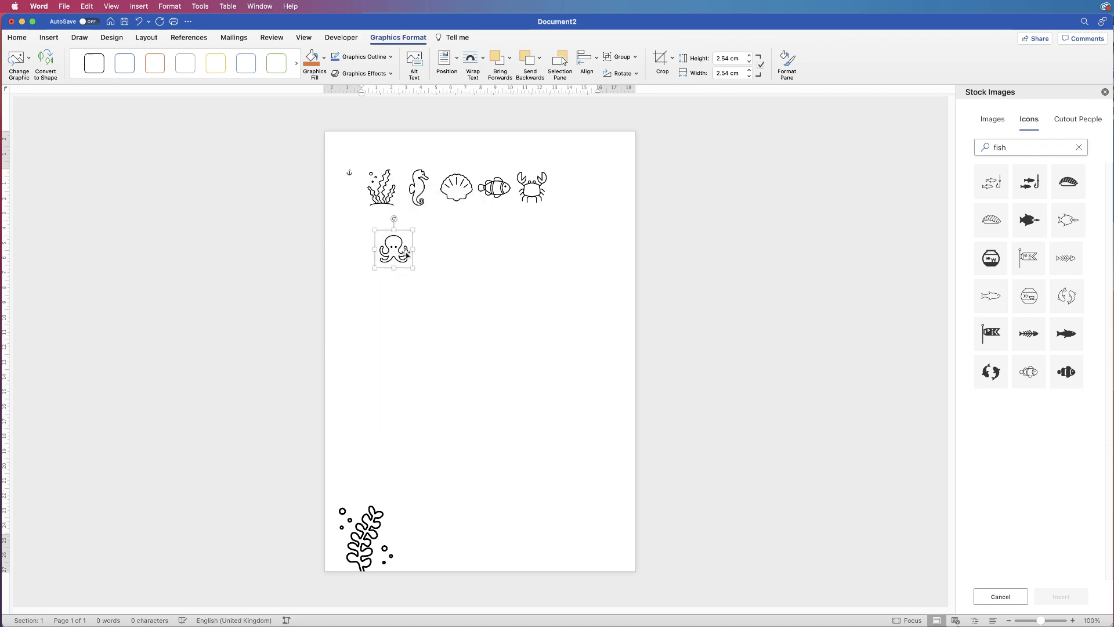
Apply Square wrapping to the remaining stacked icons so they are free of the text flow.
right_click(384, 187)
left_click(519, 347)
right_click(379, 185)
left_click(523, 346)
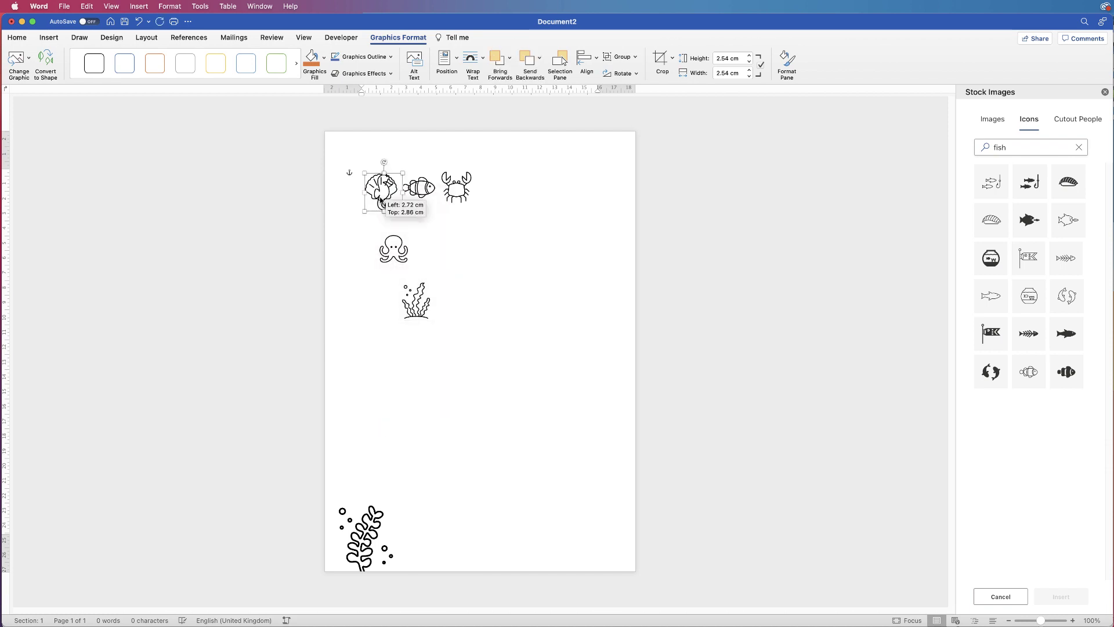
right_click(379, 184)
left_click(523, 346)
right_click(379, 186)
left_click(523, 347)
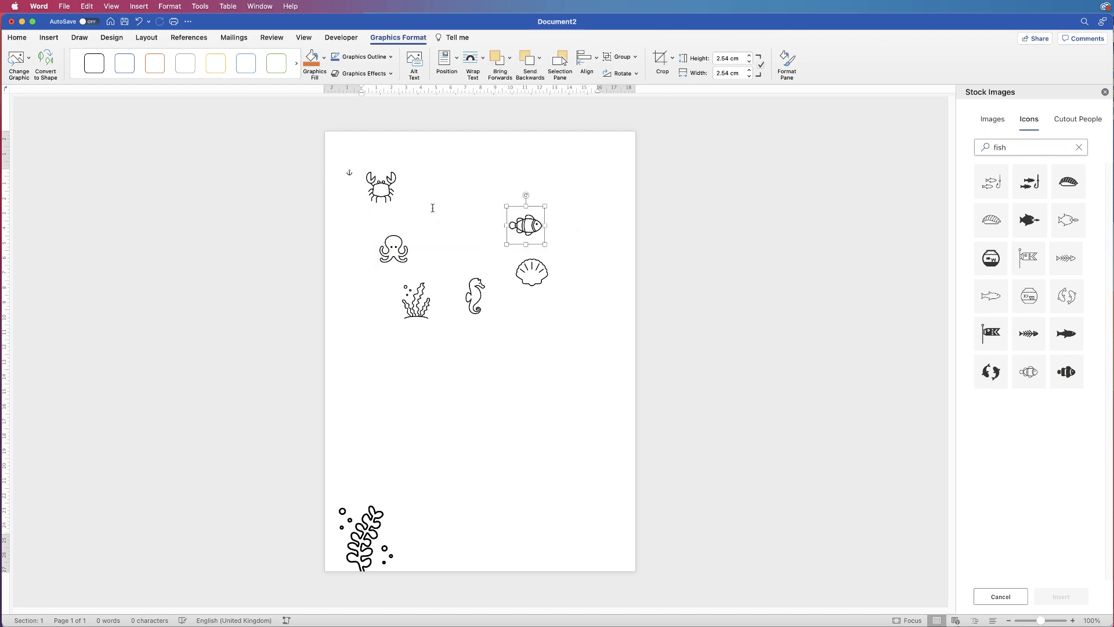
right_click(378, 187)
key("Escape")
Move the crab to the top centre and the seaweed down to the page bottom, enlarged.
left_click_drag(398, 209, 505, 213)
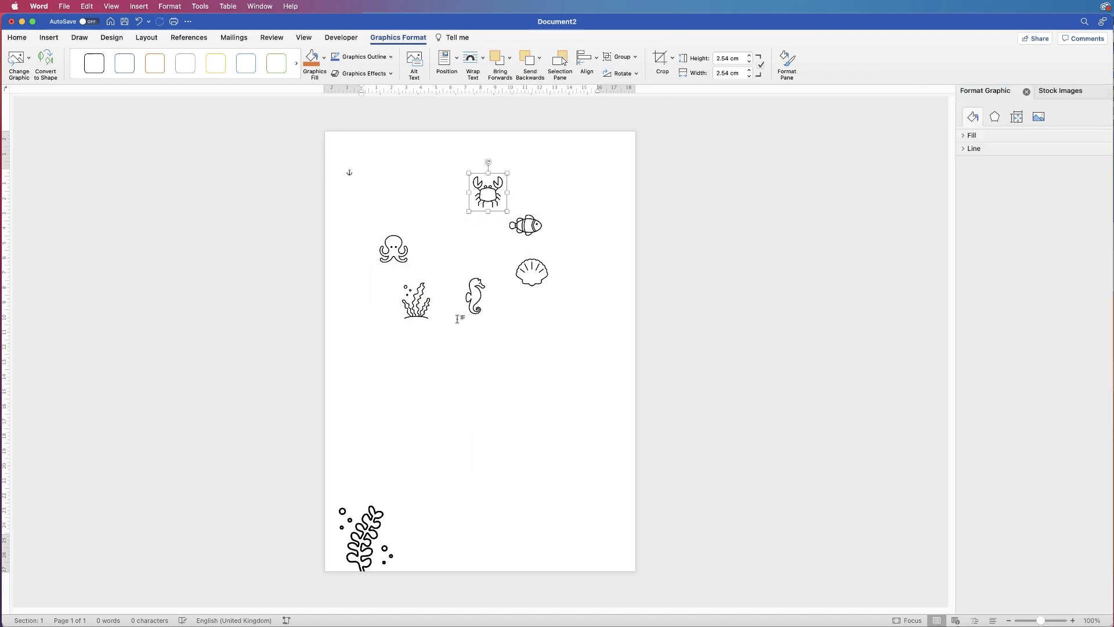
mouse_move(436, 282)
left_mouse_down()
mouse_move(480, 499)
mouse_move(546, 437)
left_mouse_up()
left_click_drag(498, 492, 459, 526)
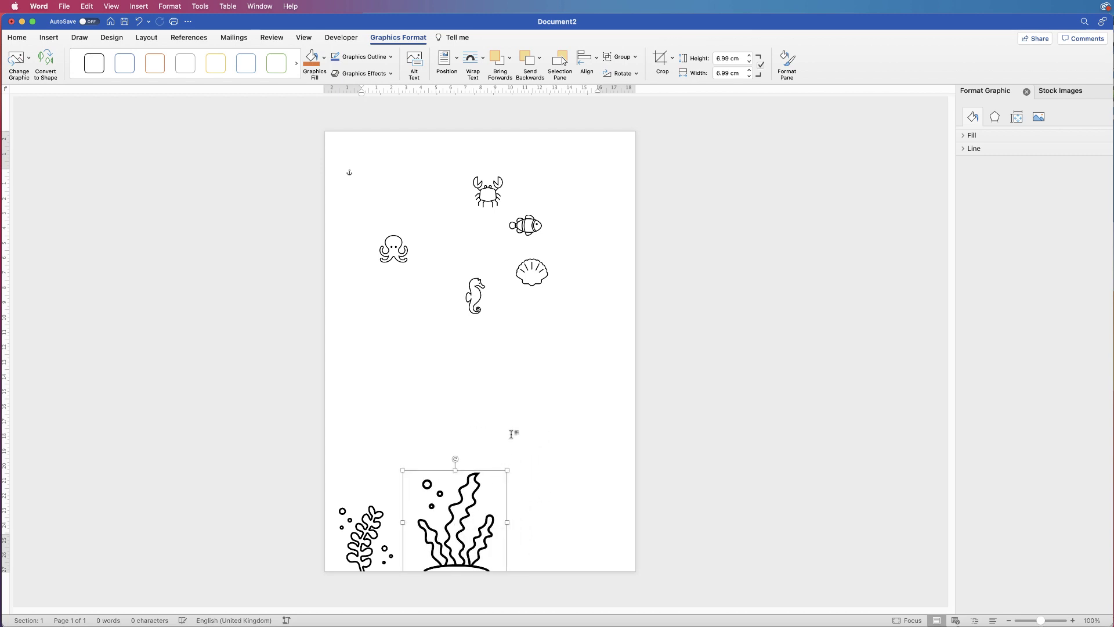
Enlarge the seashell and settle it into the bottom-right area of the page.
left_click(533, 280)
mouse_move(550, 291)
left_mouse_down()
mouse_move(579, 319)
mouse_move(574, 570)
left_mouse_up()
mouse_move(606, 521)
left_mouse_down()
mouse_move(630, 494)
mouse_move(587, 528)
left_mouse_up()
left_click_drag(532, 500, 509, 479)
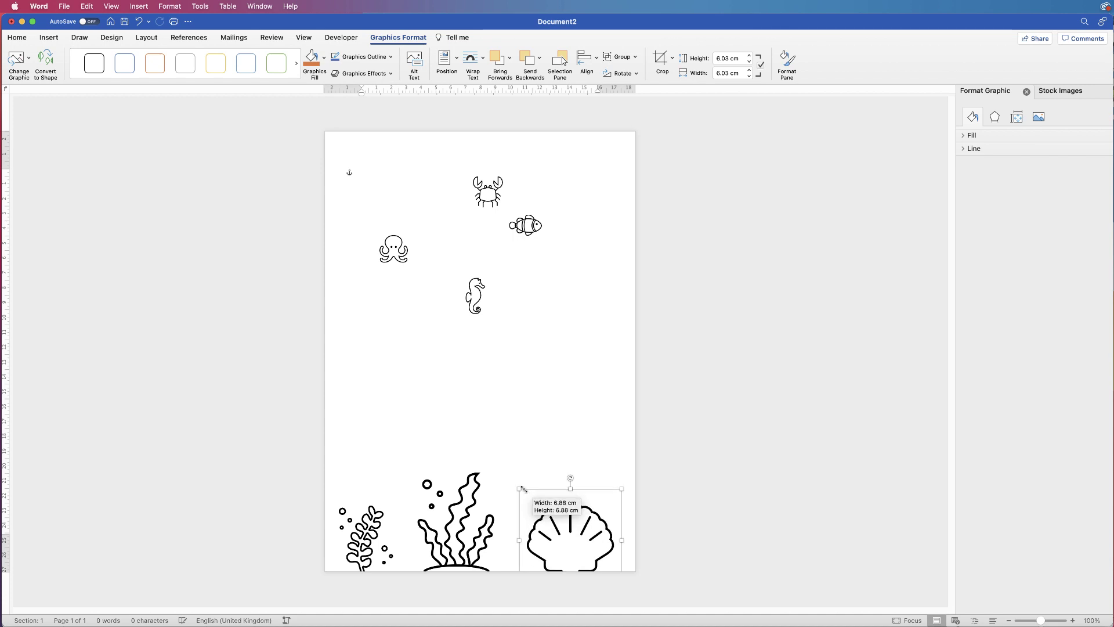
left_click_drag(571, 497, 575, 499)
Move the seahorse to the left edge and place an enlarged octopus above the seaweed.
left_click_drag(476, 294, 365, 319)
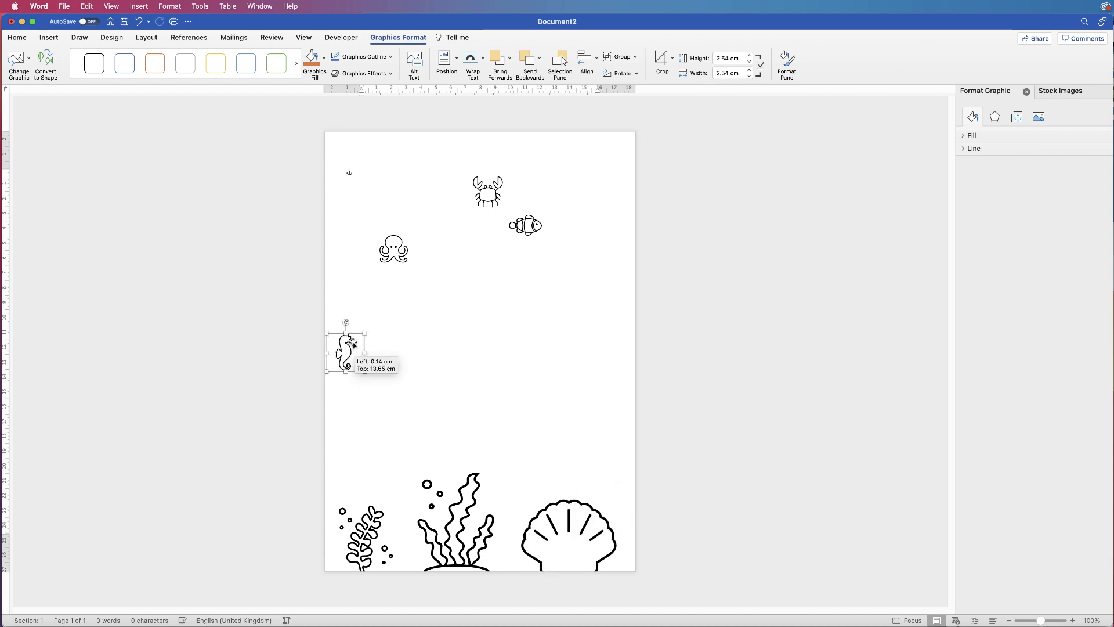
left_click(396, 254)
mouse_move(396, 254)
left_mouse_down()
mouse_move(464, 438)
mouse_move(535, 365)
mouse_move(489, 401)
left_mouse_up()
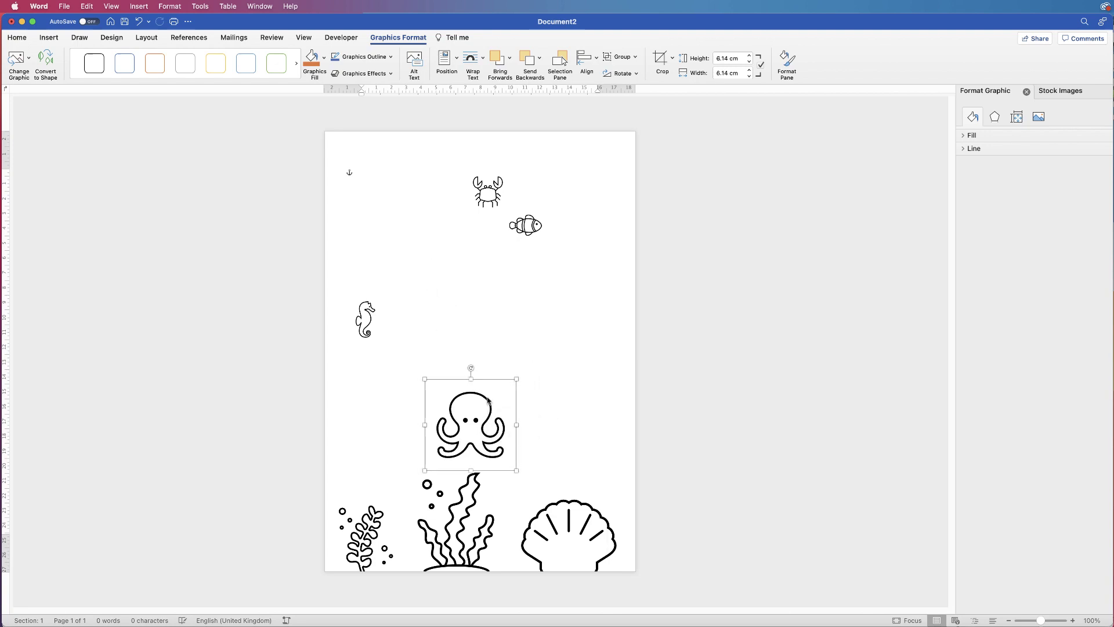
Enlarge the clownfish and move it toward the centre of the page.
left_click(532, 224)
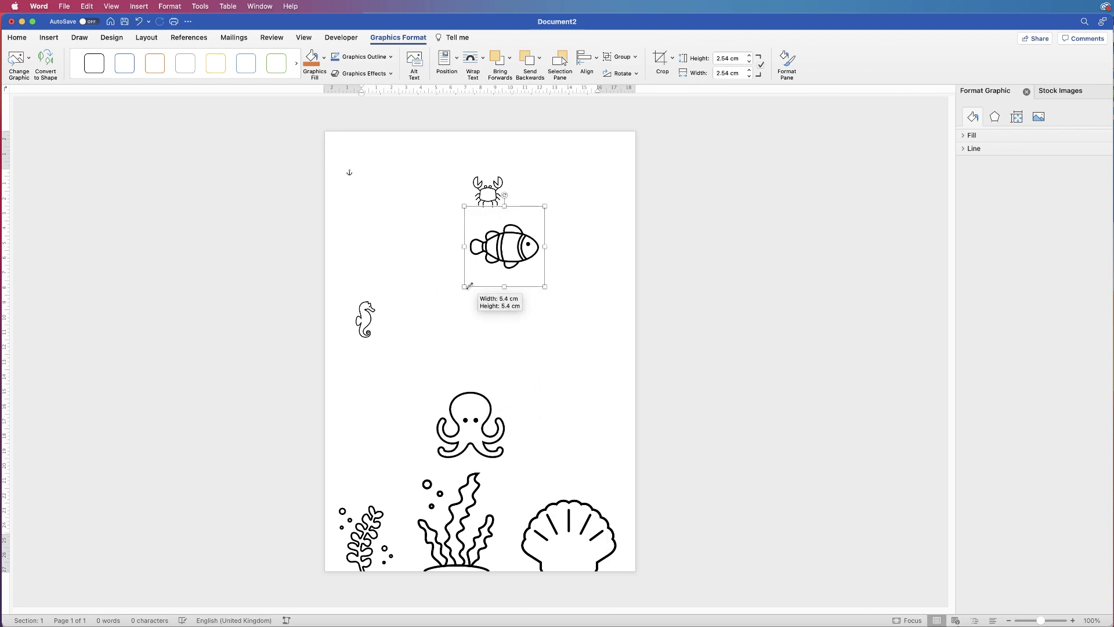
left_click_drag(506, 245, 446, 307)
left_click_drag(502, 274, 471, 340)
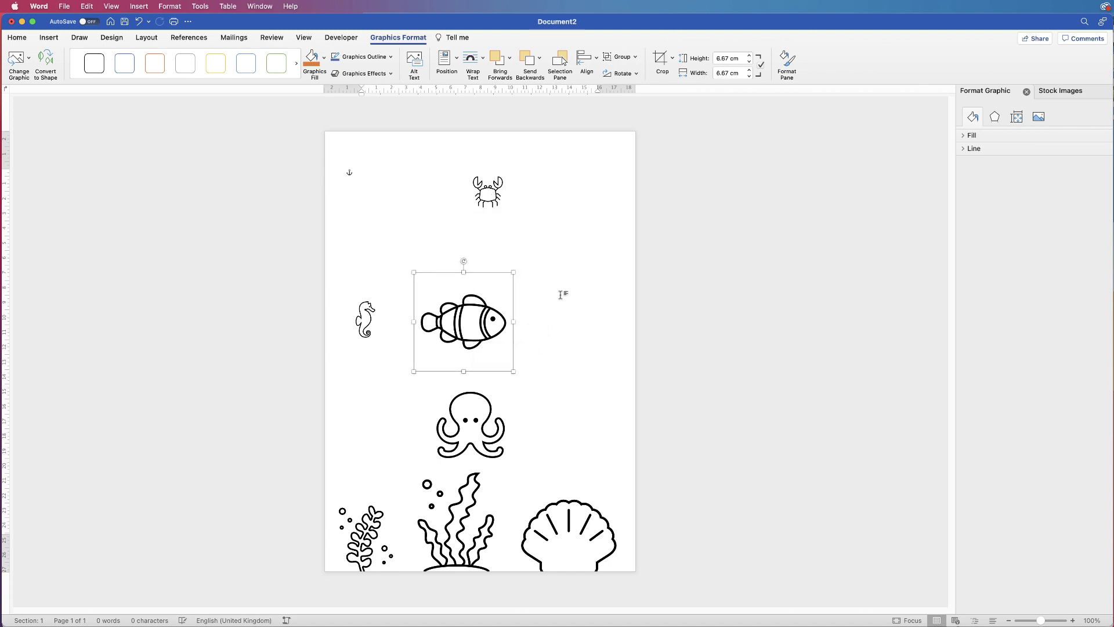
left_click(560, 294)
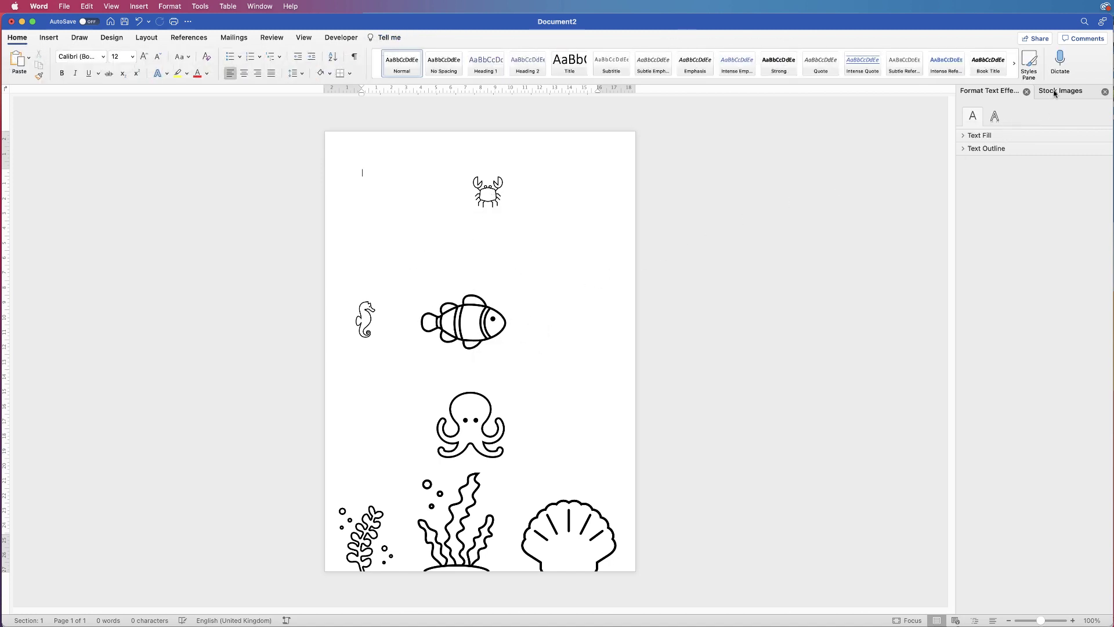
Reopen the stock icon search and choose the bubbles icon.
left_click(1049, 91)
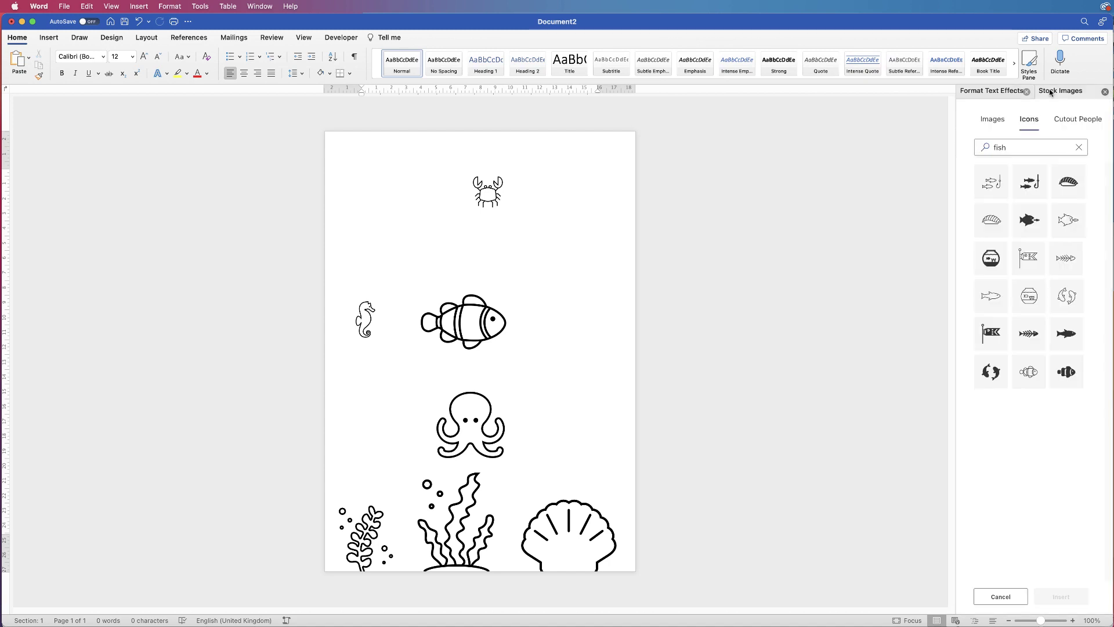
left_click(990, 147)
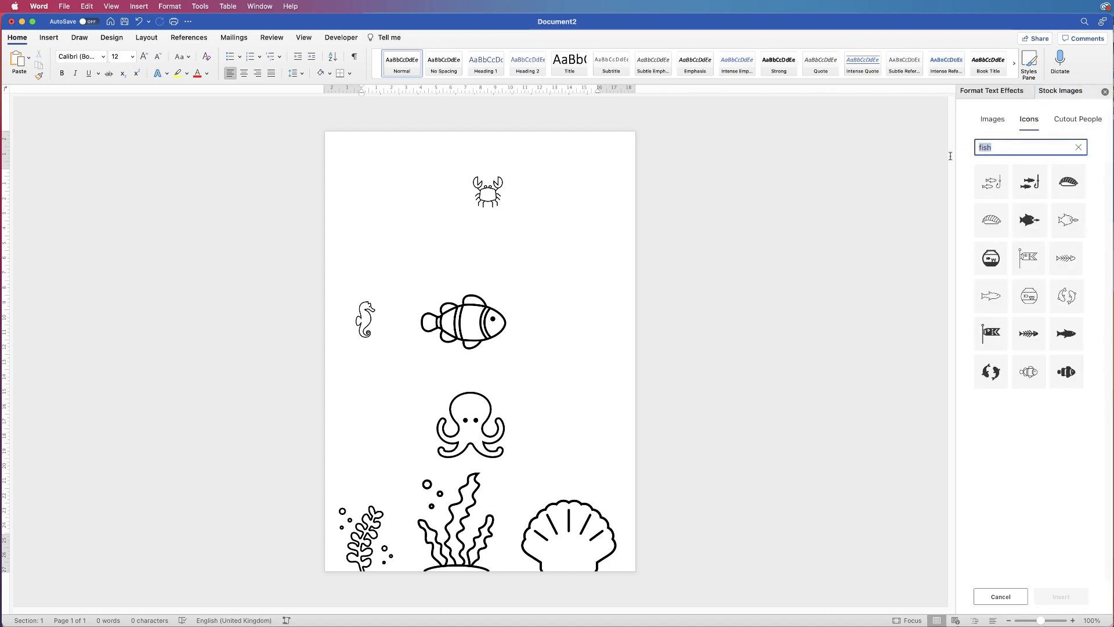
type("bubble")
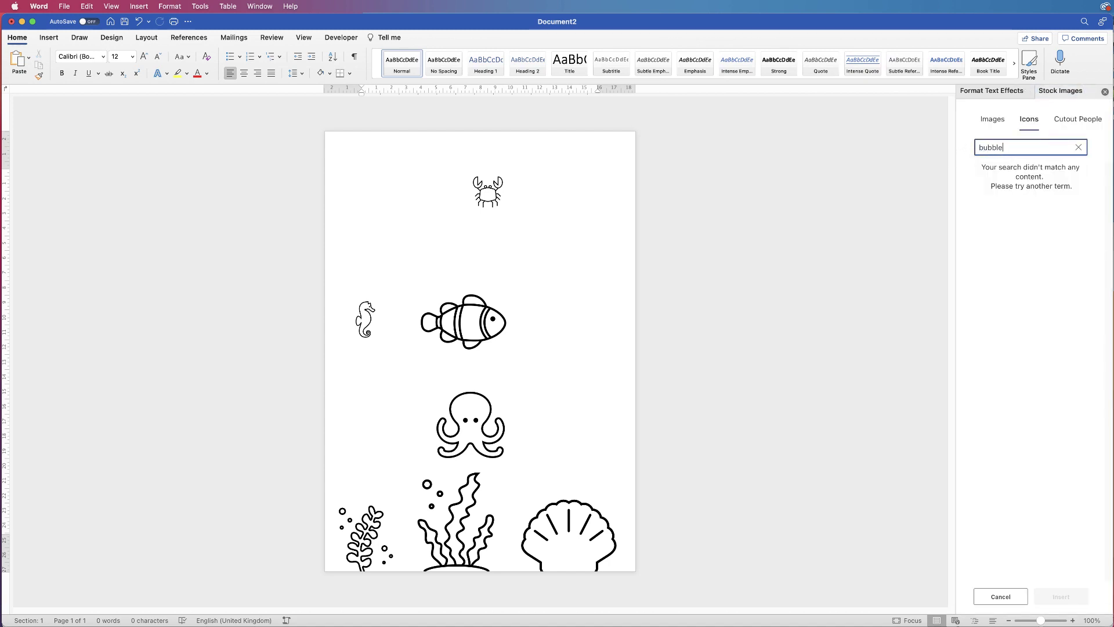
type("s")
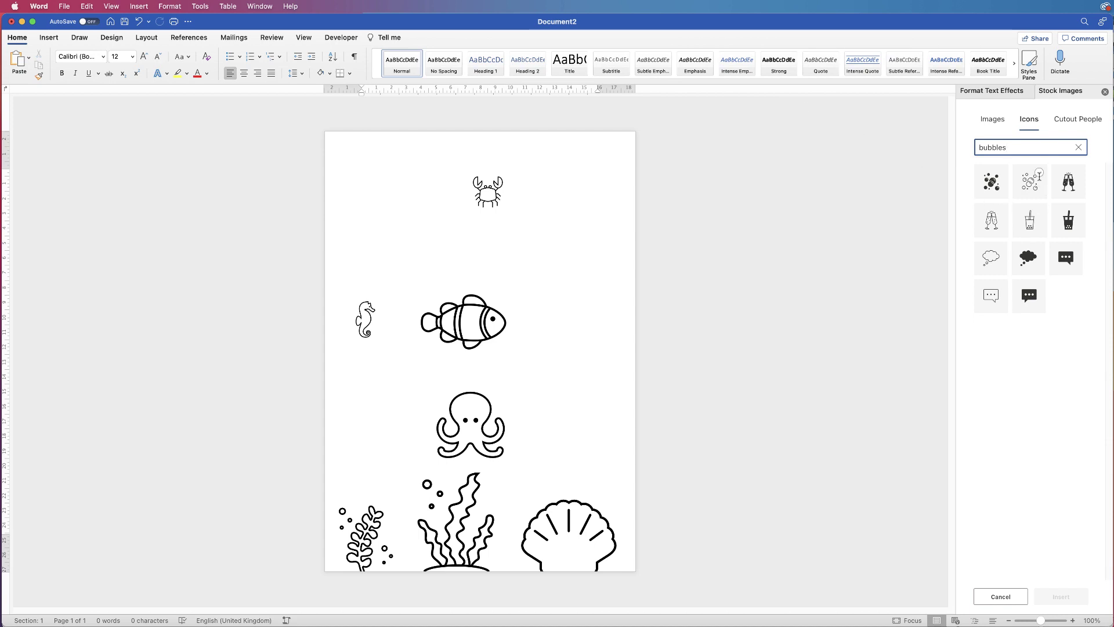
left_click(1039, 175)
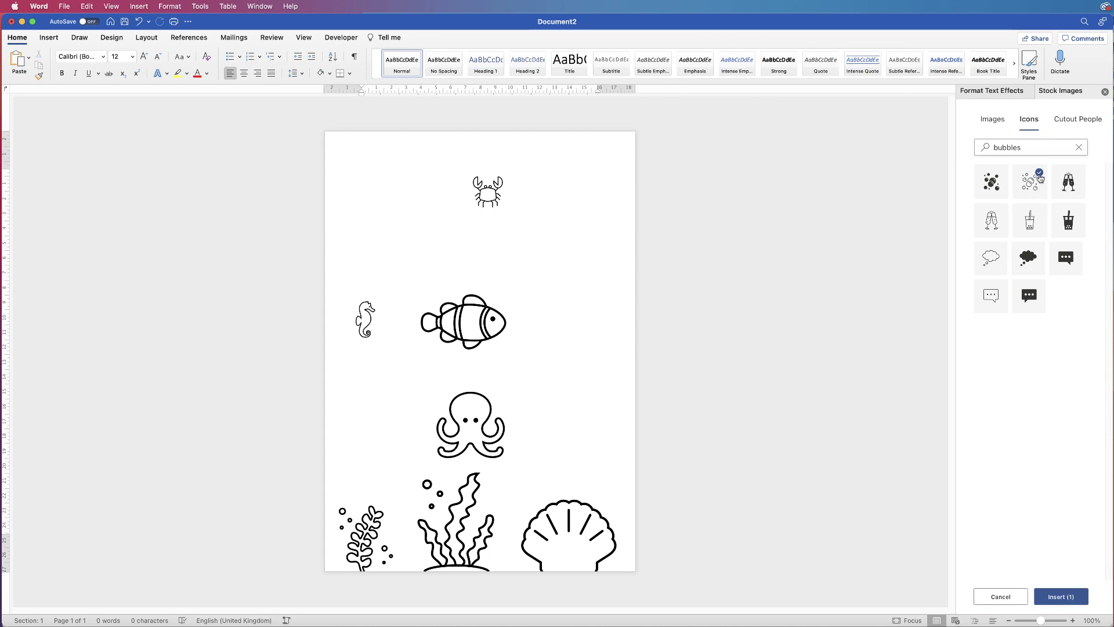
Insert the bubbles icon and let it float in front of text.
left_click(1053, 598)
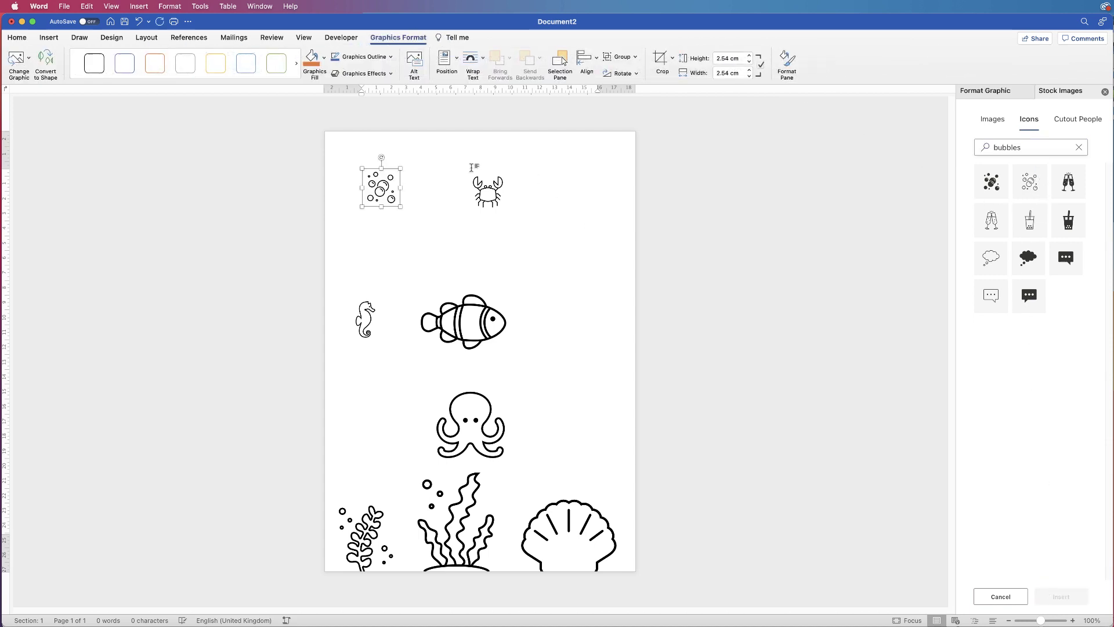
right_click(383, 187)
mouse_move(405, 334)
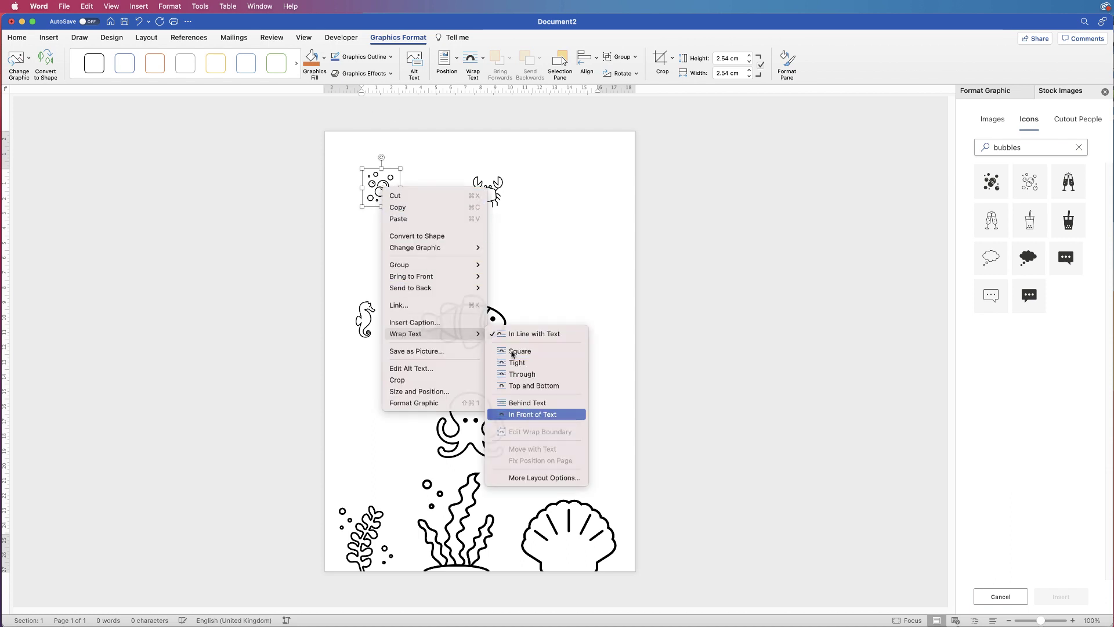
left_click(512, 353)
Position the bubbles slightly tilted just above the clownfish's head.
mouse_move(381, 185)
left_mouse_down()
mouse_move(513, 284)
mouse_move(539, 275)
left_mouse_up()
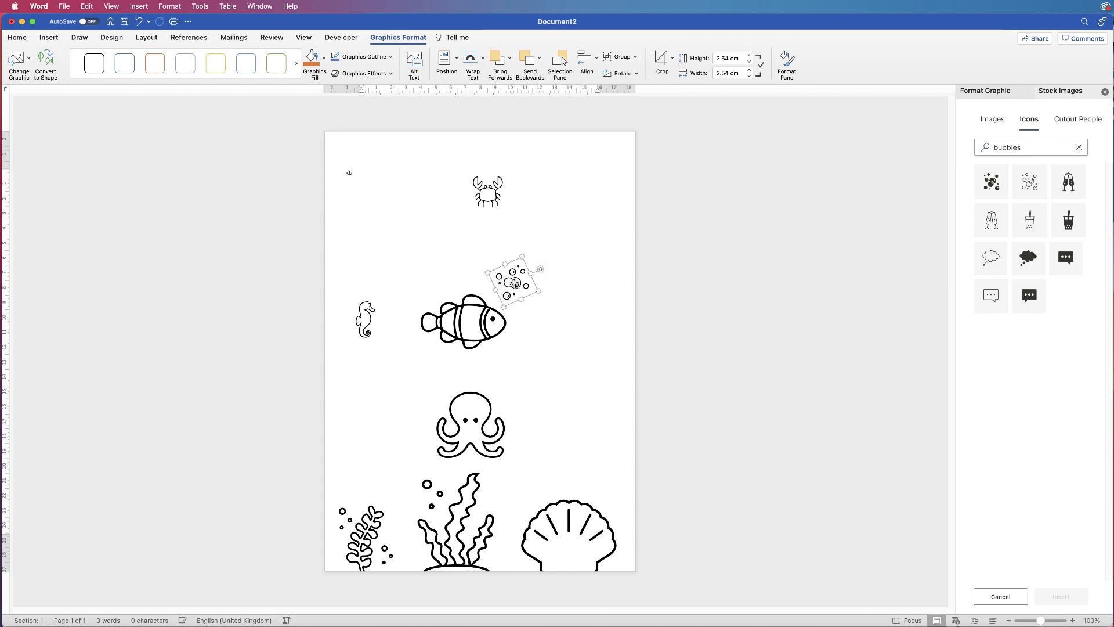
left_click_drag(515, 283, 511, 287)
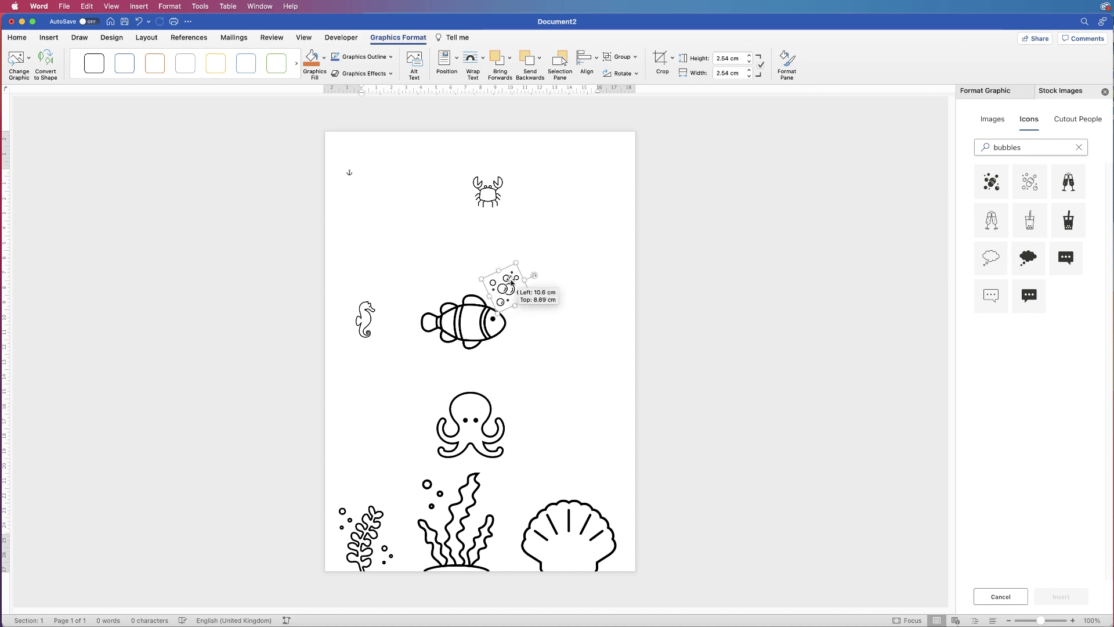
mouse_move(511, 280)
left_mouse_down()
mouse_move(516, 250)
mouse_move(512, 273)
left_mouse_up()
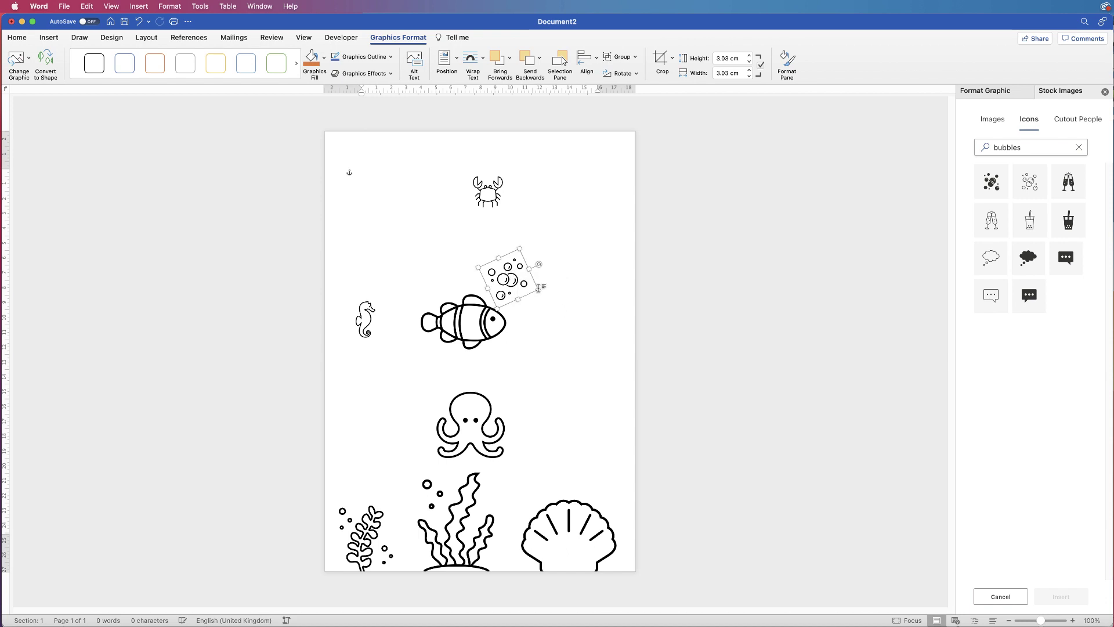
left_click(557, 321)
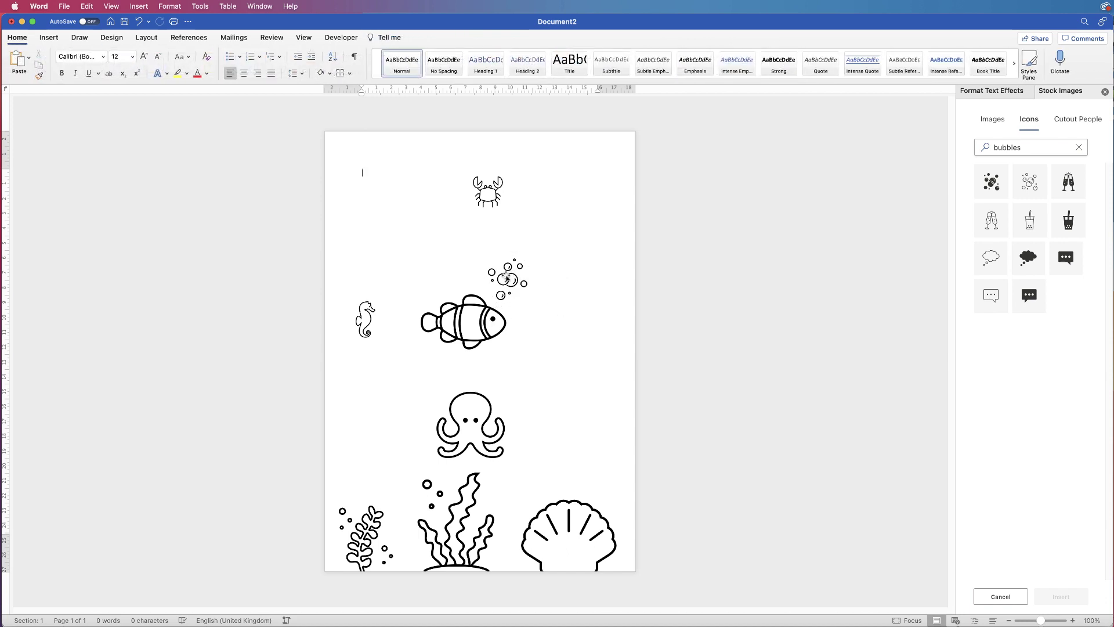
left_click_drag(509, 281, 512, 287)
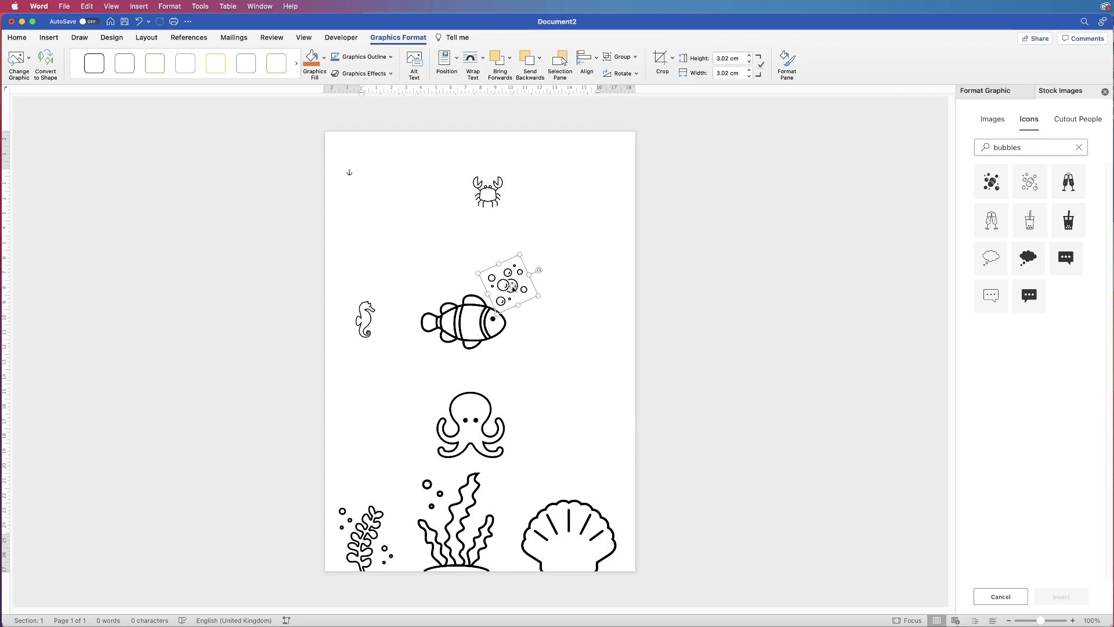
Select the fish with its bubbles and group them into one unit.
left_click(479, 335, "shift")
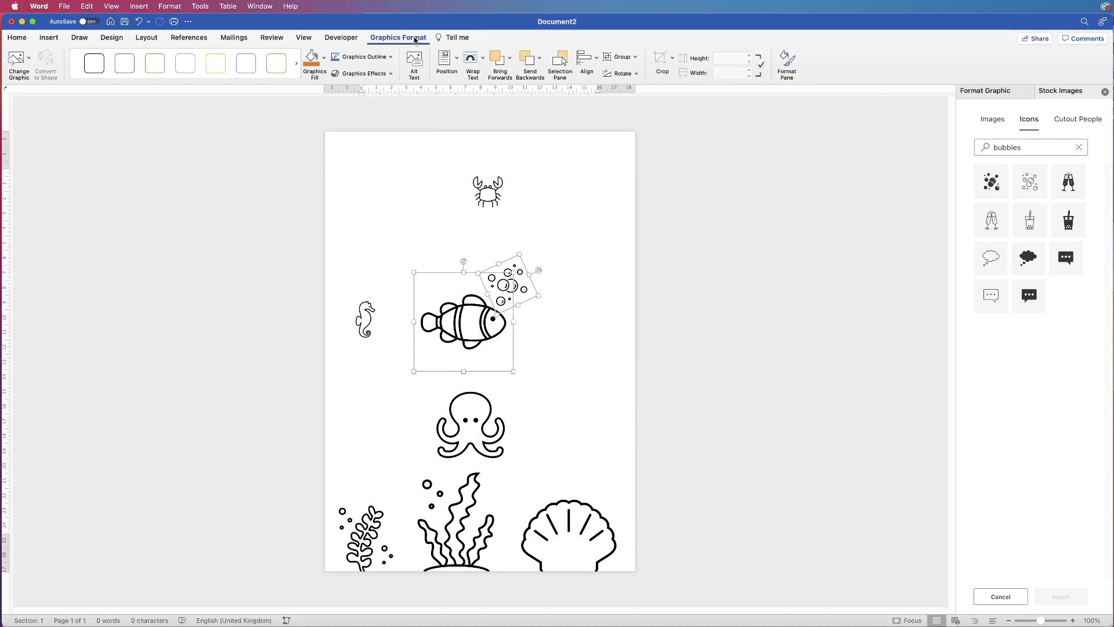
left_click(637, 58)
left_click(632, 70)
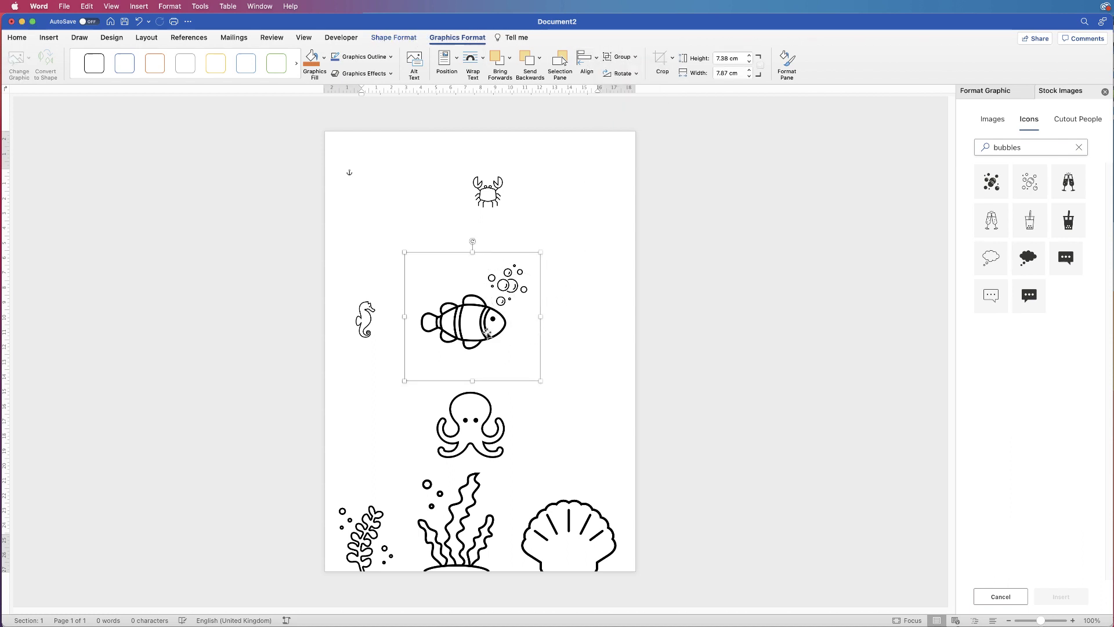
Flip the group so the fish faces left and place it on the page's right side.
left_click_drag(484, 325, 541, 321)
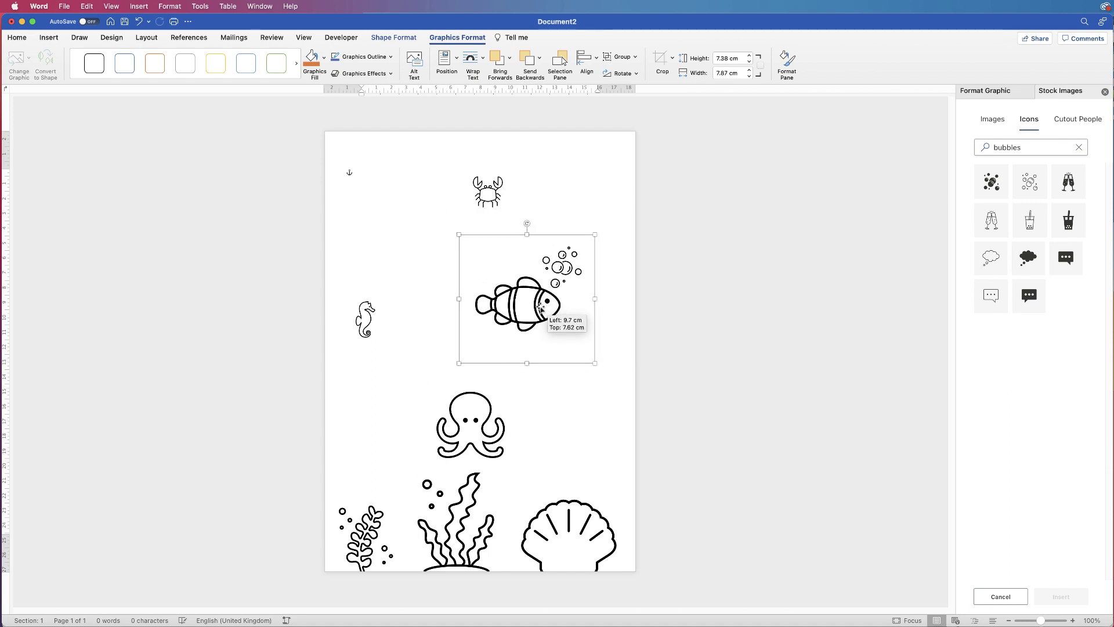
left_click_drag(542, 322, 540, 316)
left_click_drag(524, 222, 527, 218)
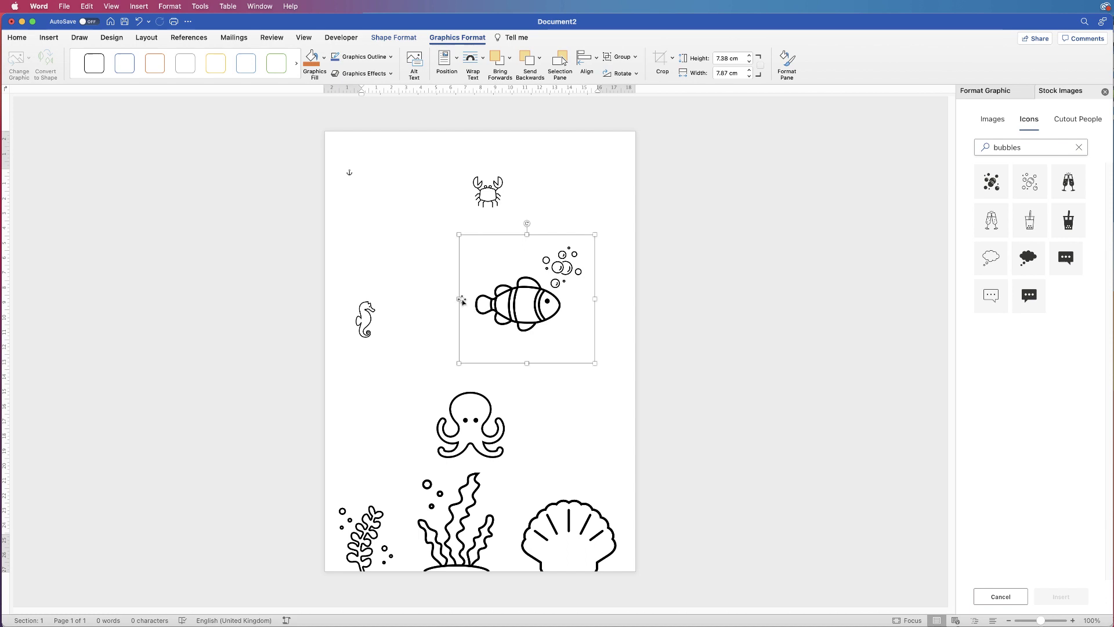
left_click_drag(598, 298, 355, 305)
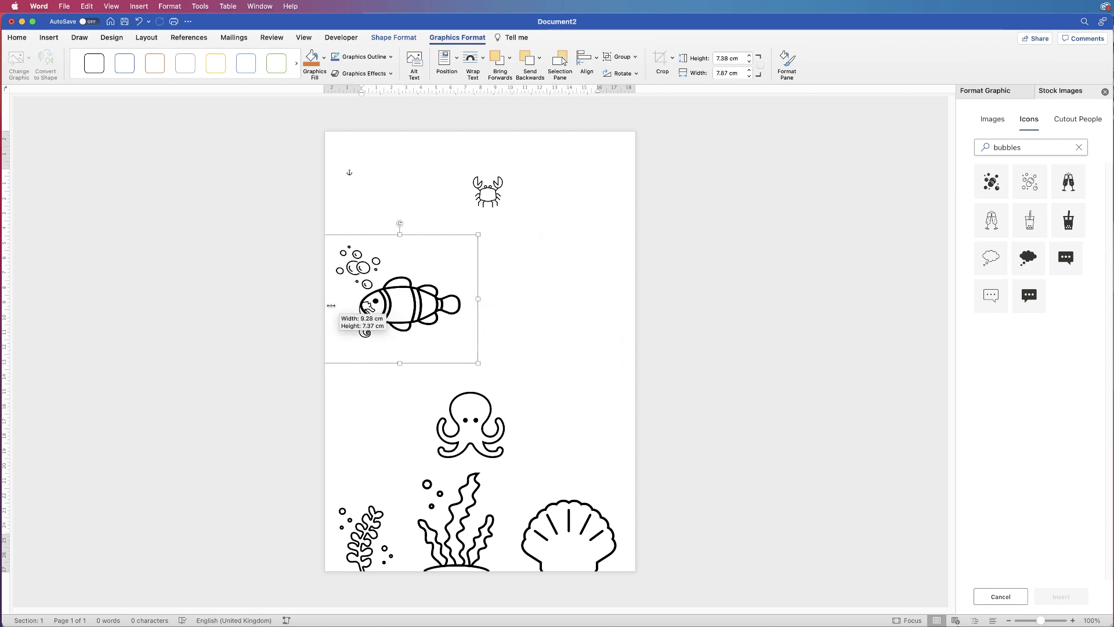
left_click_drag(435, 303, 582, 334)
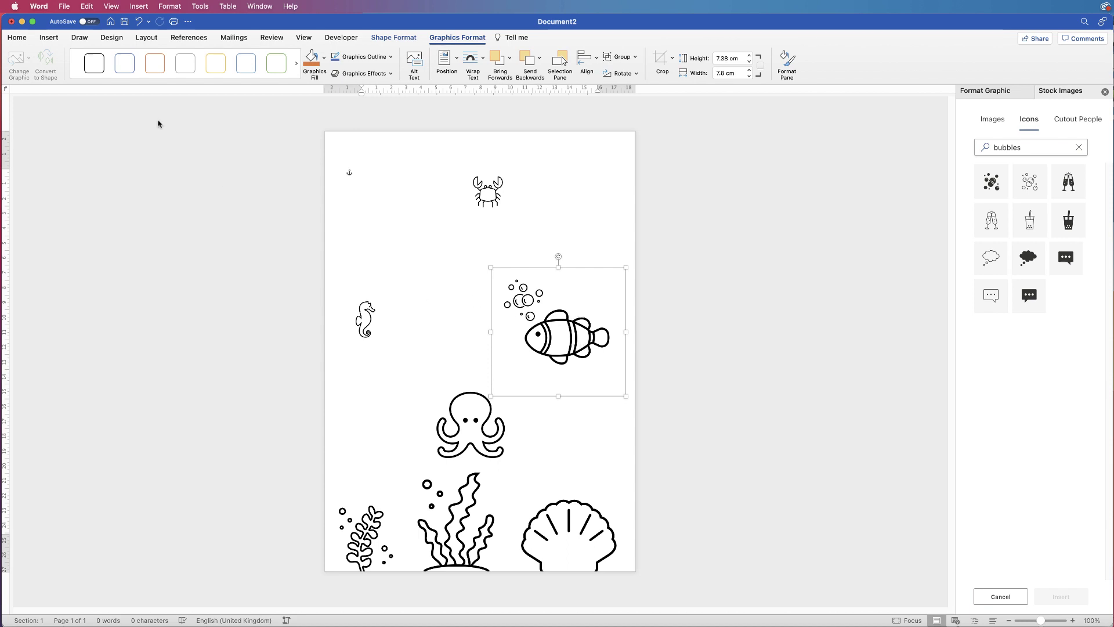
Paste a copy of the fish-and-bubbles group at the top left of the page.
left_click(19, 39)
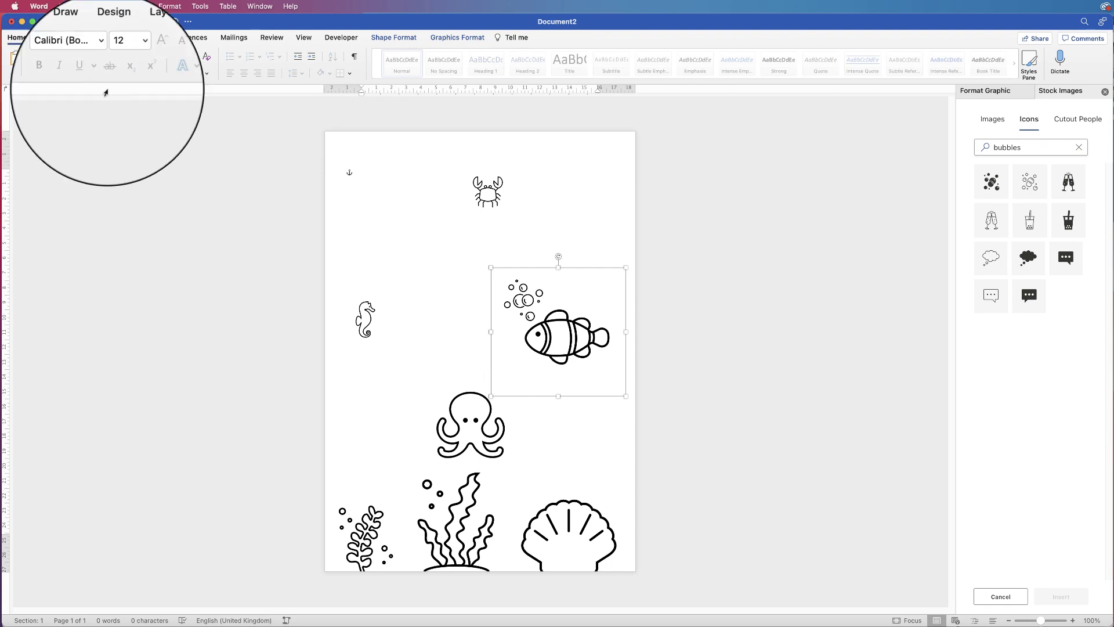
left_click(447, 258)
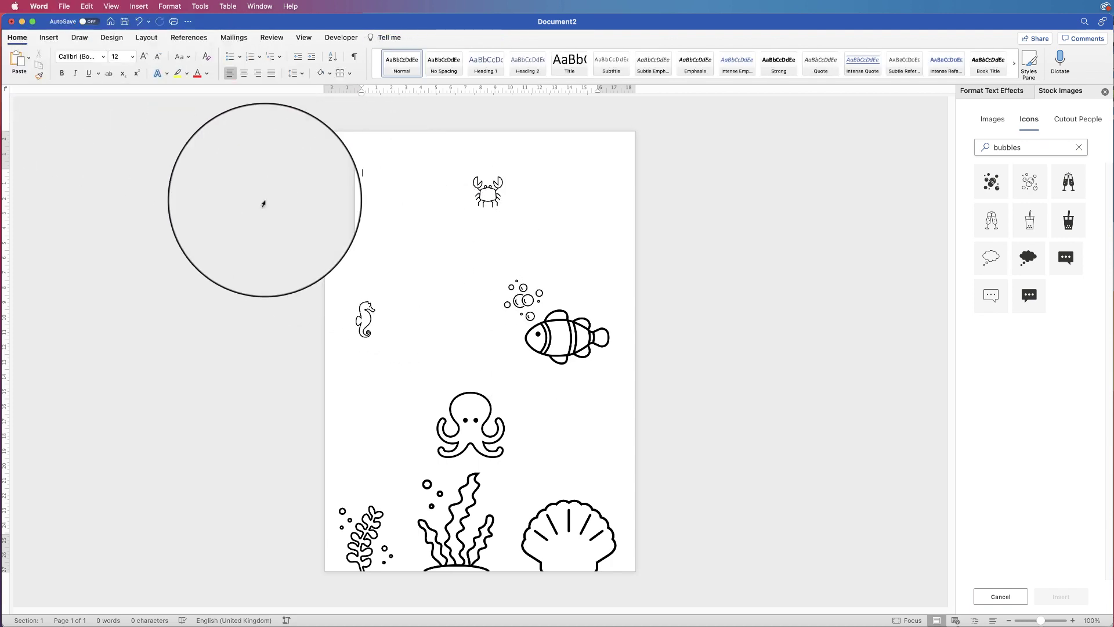
key("ctrl+v")
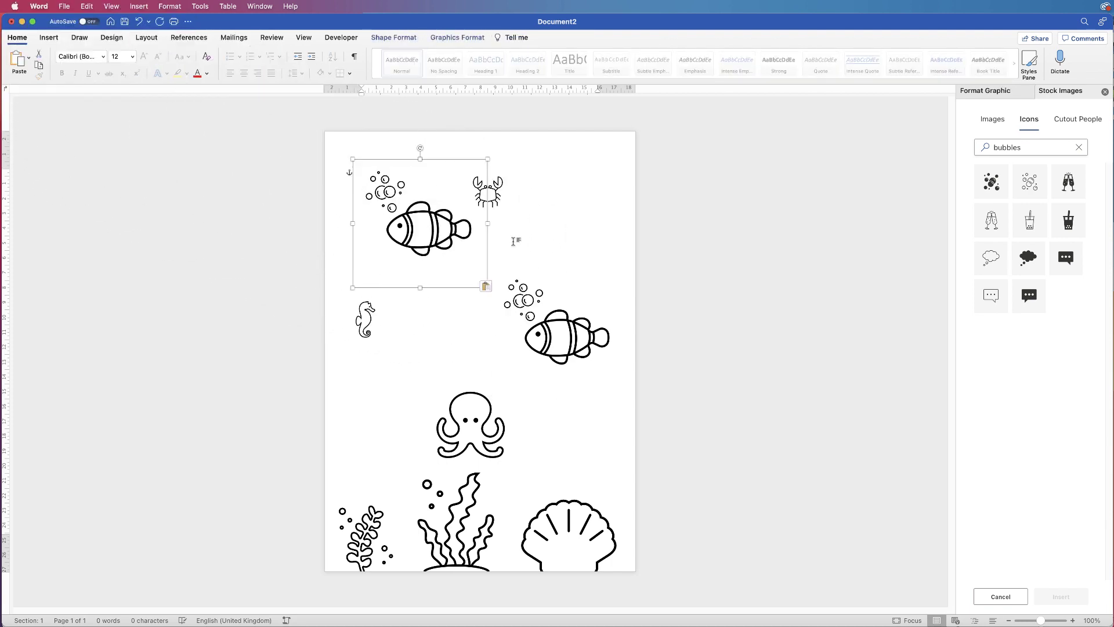
left_click(478, 240)
left_click(409, 231)
left_click(437, 328)
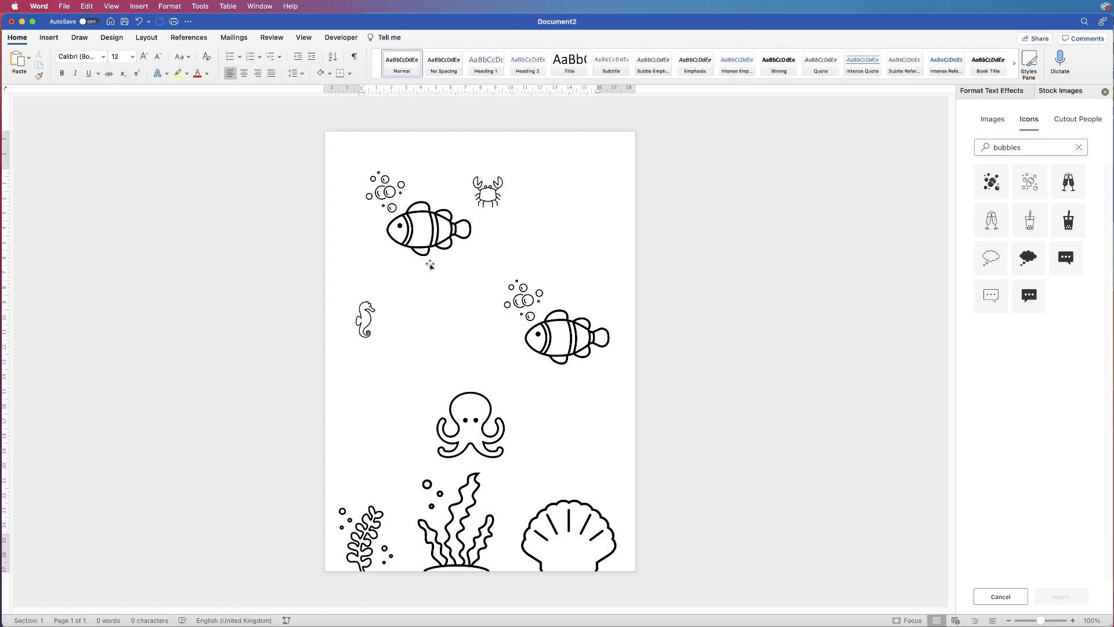
Drag further copies of the fish group beside the crab and over the seahorse.
left_click_drag(439, 241, 567, 241)
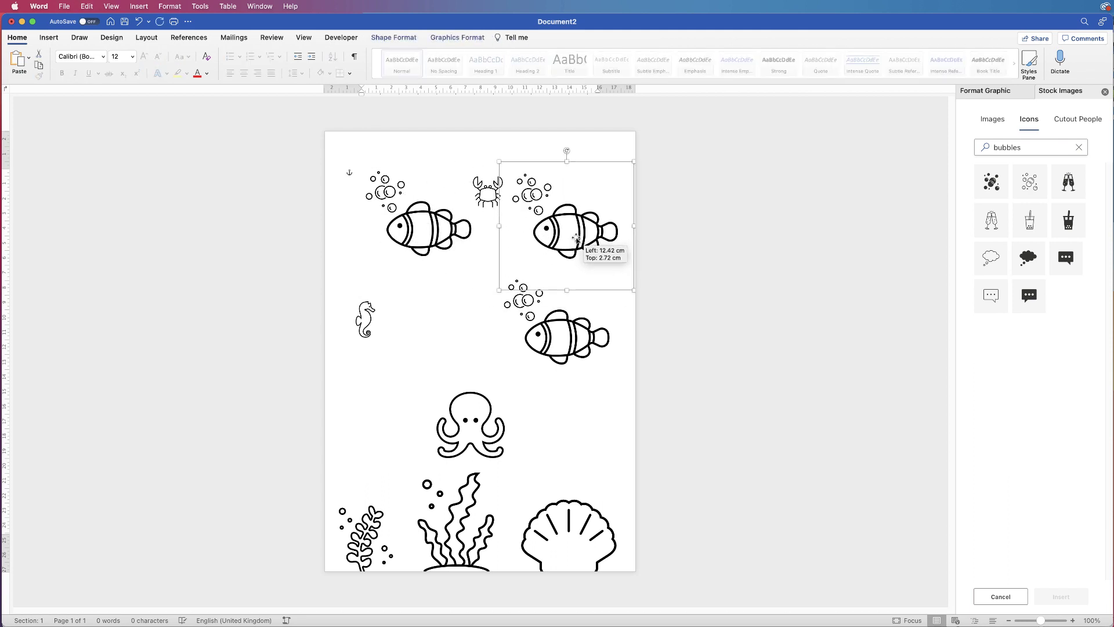
left_click(555, 343)
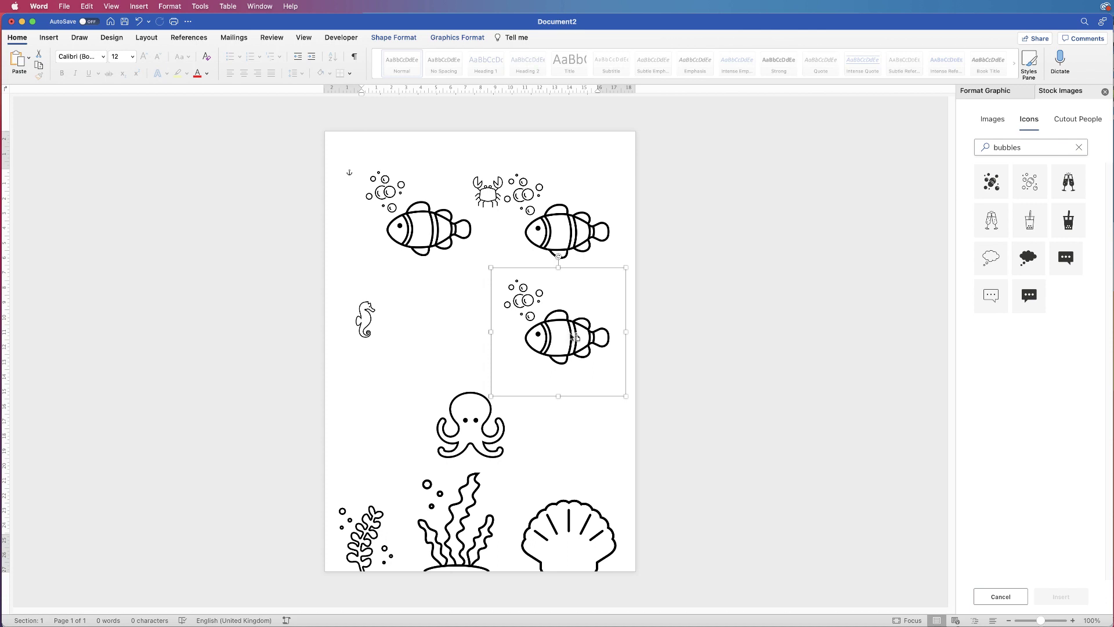
left_click_drag(575, 337, 436, 350)
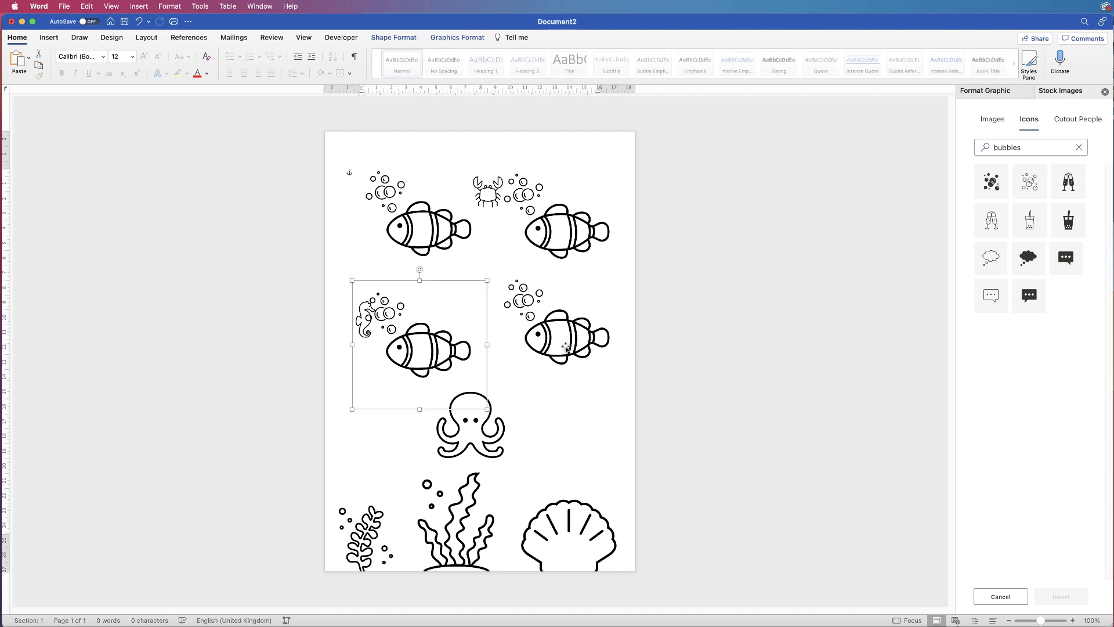
Respace and enlarge the left fish groups, then set the crab down onto the shell.
left_click_drag(566, 348, 547, 335)
left_click_drag(427, 349, 402, 383)
left_click_drag(417, 313, 436, 305)
left_click(490, 198)
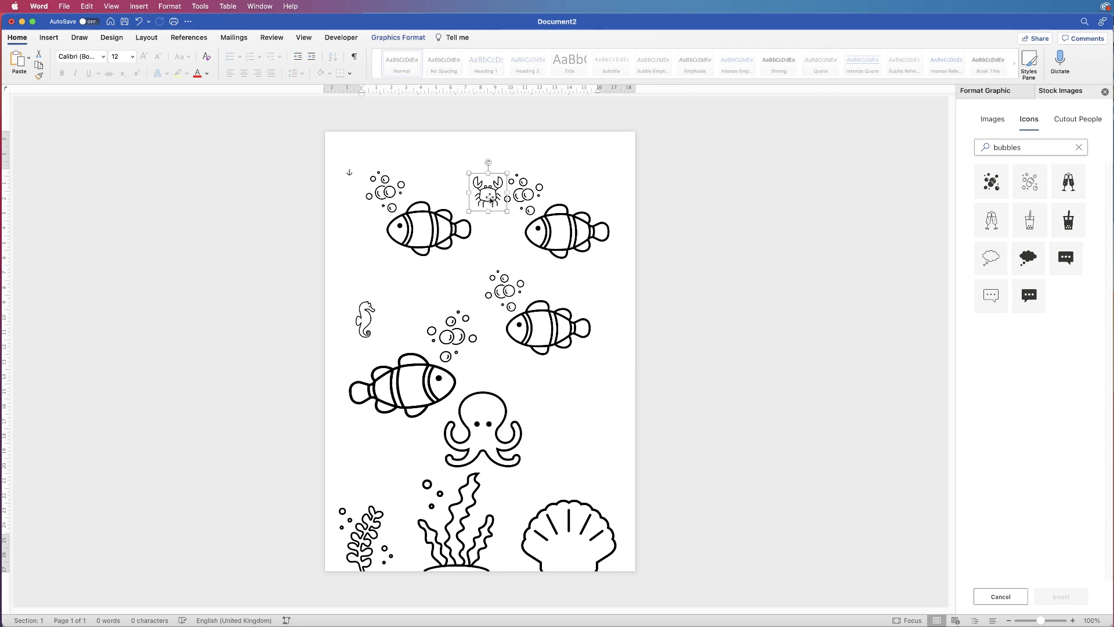
left_click_drag(490, 198, 568, 465)
Shift and enlarge the right-hand fish groups, settle the lower fish and raise the seahorse.
left_click_drag(548, 327, 555, 370)
left_click_drag(567, 231, 560, 255)
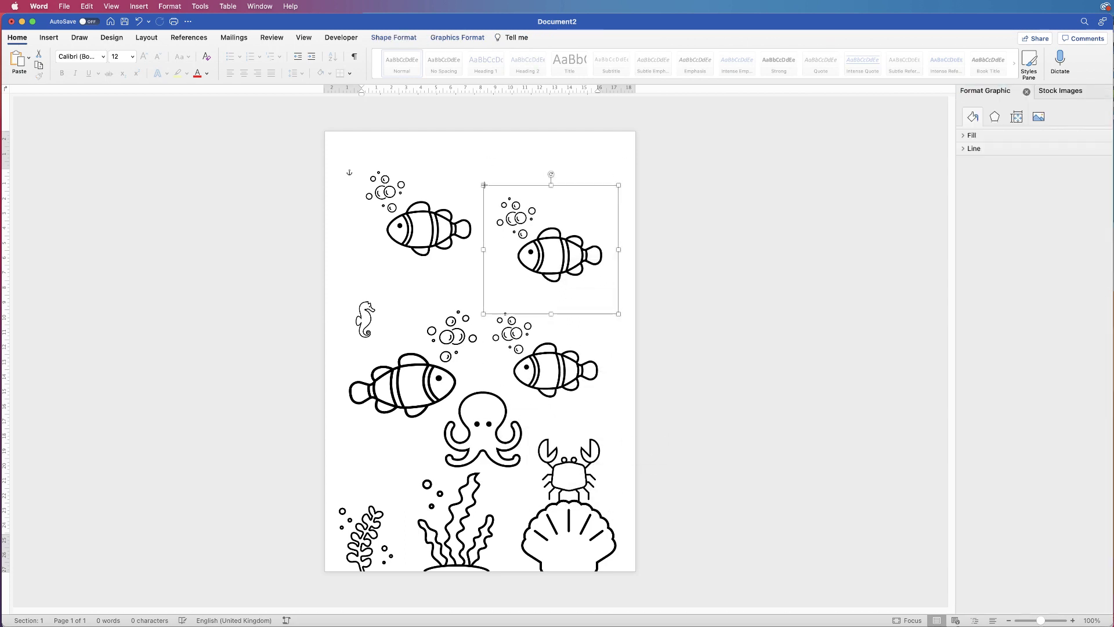
left_click_drag(483, 186, 440, 193)
left_click_drag(401, 383, 416, 379)
left_click_drag(555, 370, 568, 387)
mouse_move(366, 319)
left_mouse_down()
mouse_move(379, 268)
mouse_move(398, 338)
left_mouse_up()
Move the upper fish to the top left, reposition the tilted bubbles, small fish and octopus.
left_click(351, 214)
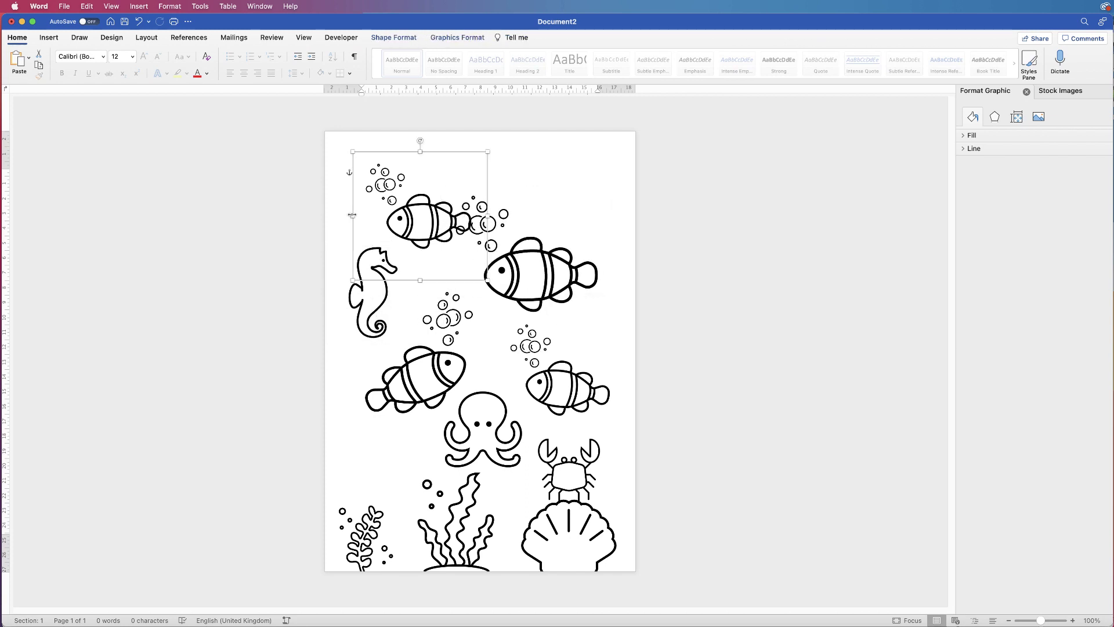
mouse_move(352, 214)
left_mouse_down()
mouse_move(348, 174)
mouse_move(410, 137)
left_mouse_up()
mouse_move(429, 363)
left_mouse_down()
mouse_move(410, 376)
mouse_move(470, 300)
left_mouse_up()
left_click_drag(502, 464, 501, 449)
left_click_drag(471, 305, 461, 297)
left_click_drag(410, 409, 405, 404)
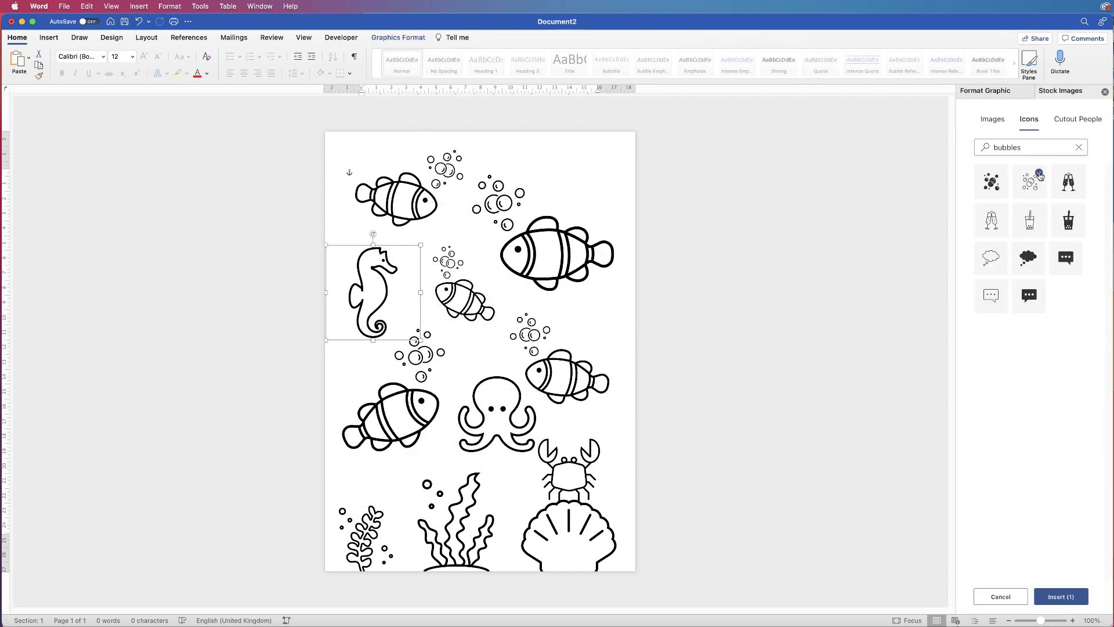
Insert a bubbles icon, enlarge and tilt it at the top right, and adjust the bottom-left seaweed.
left_click(1061, 597)
left_click_drag(595, 160, 399, 220)
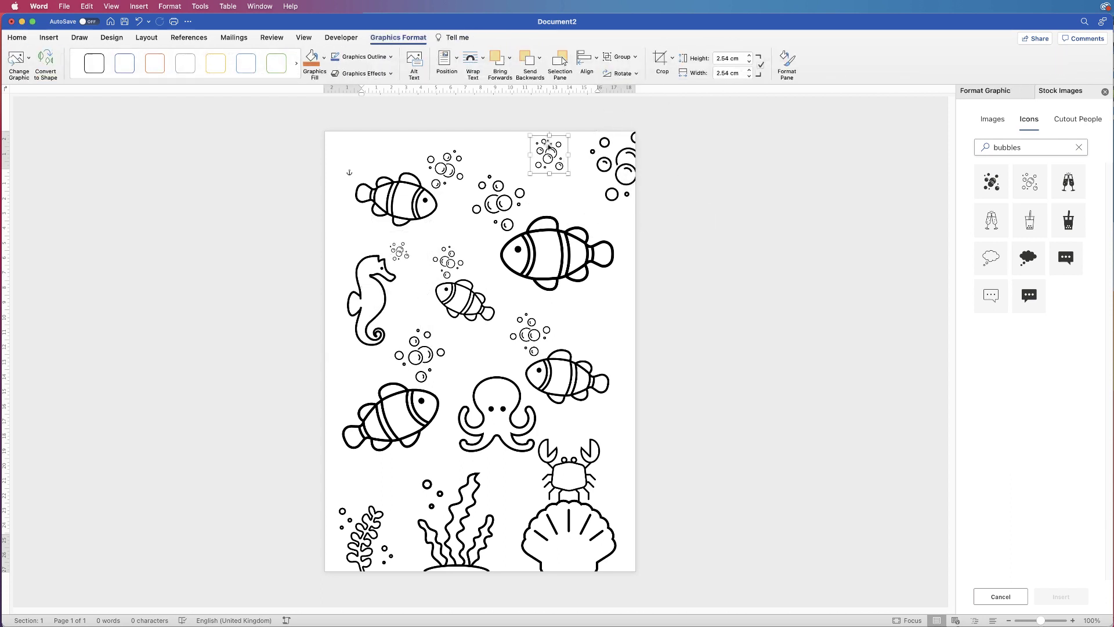
mouse_move(548, 145)
left_mouse_down()
mouse_move(562, 171)
mouse_move(547, 155)
left_mouse_up()
left_click(671, 208)
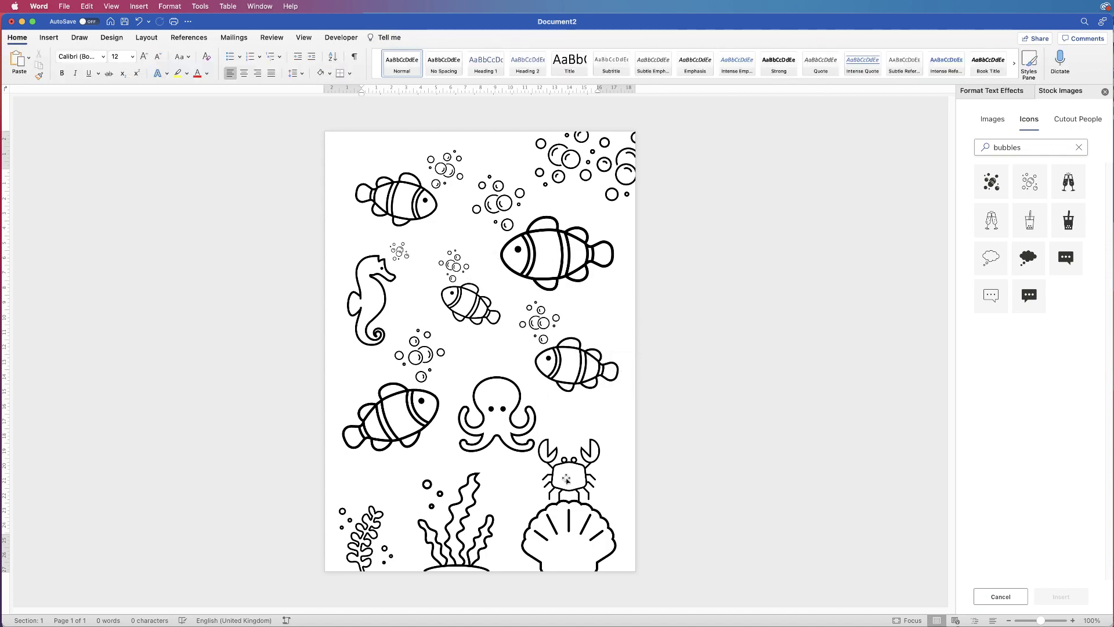
left_click_drag(366, 532, 360, 522)
Undo the last nudge of the small middle fish (Cmd+Z) and leave everything deselected.
left_click(672, 401)
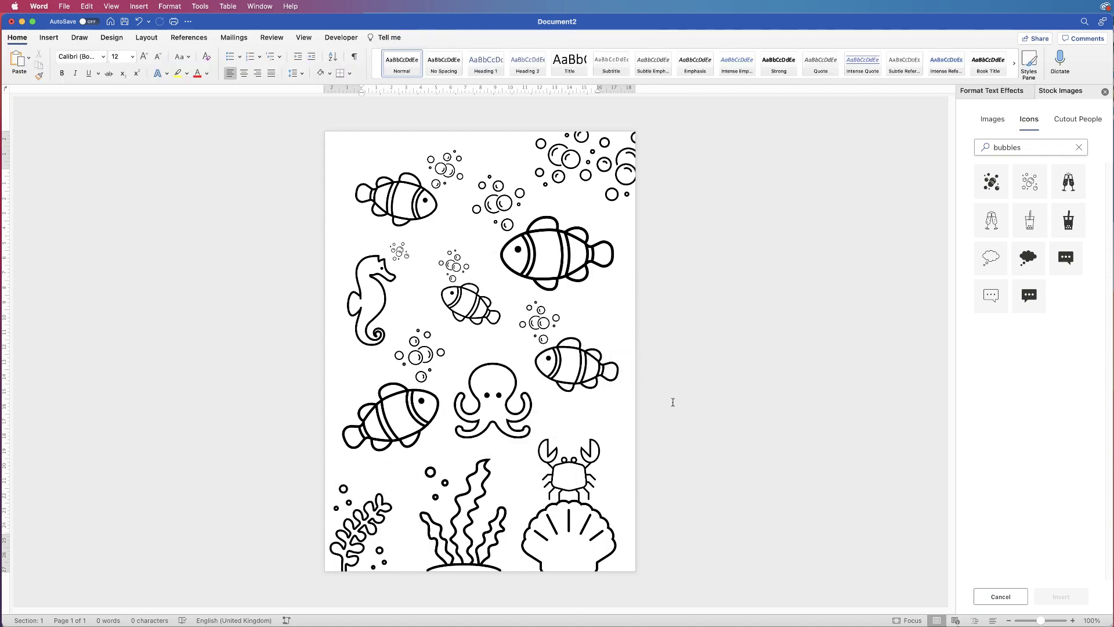
key("super+z")
left_click(731, 349)
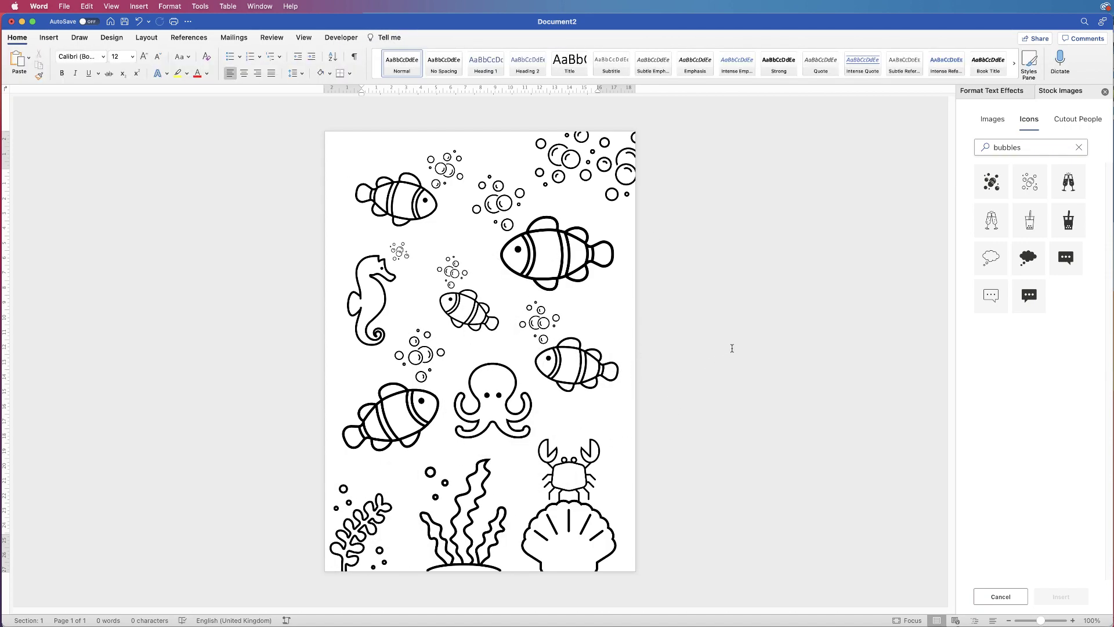